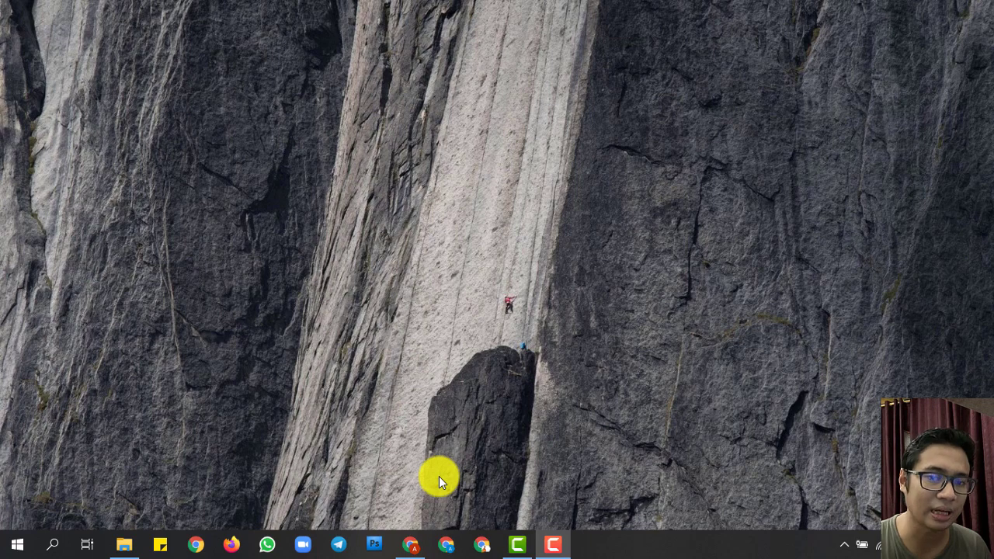
# Switch to Google Ads in Chrome and show the performance columns of the ads list (Iklan) for all campaigns
pyautogui.click(410, 544)
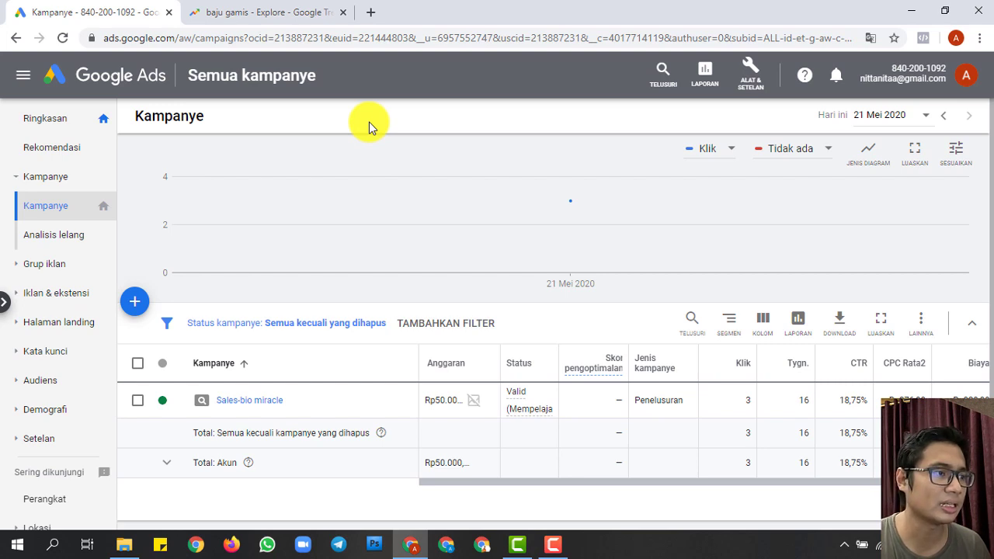
pyautogui.moveTo(218, 192)
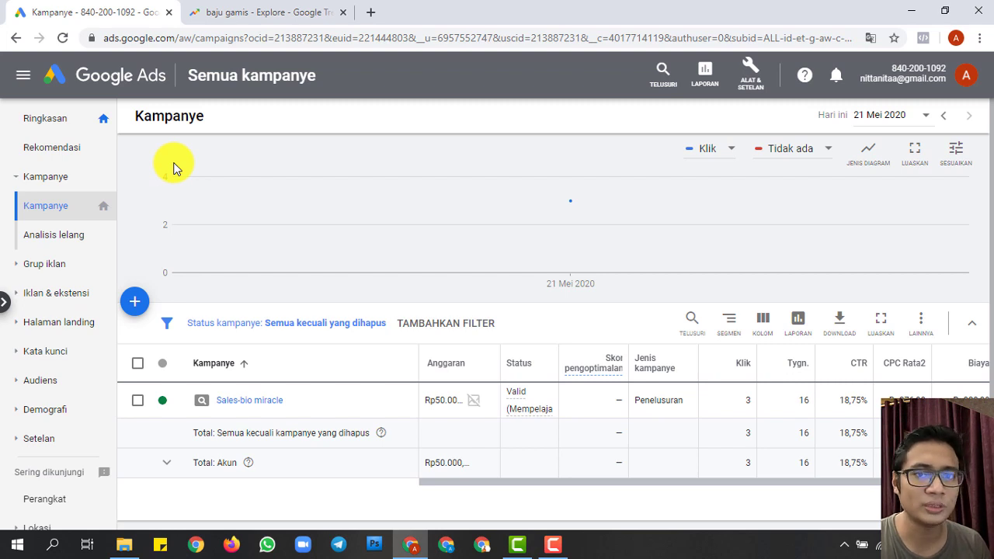
pyautogui.click(63, 297)
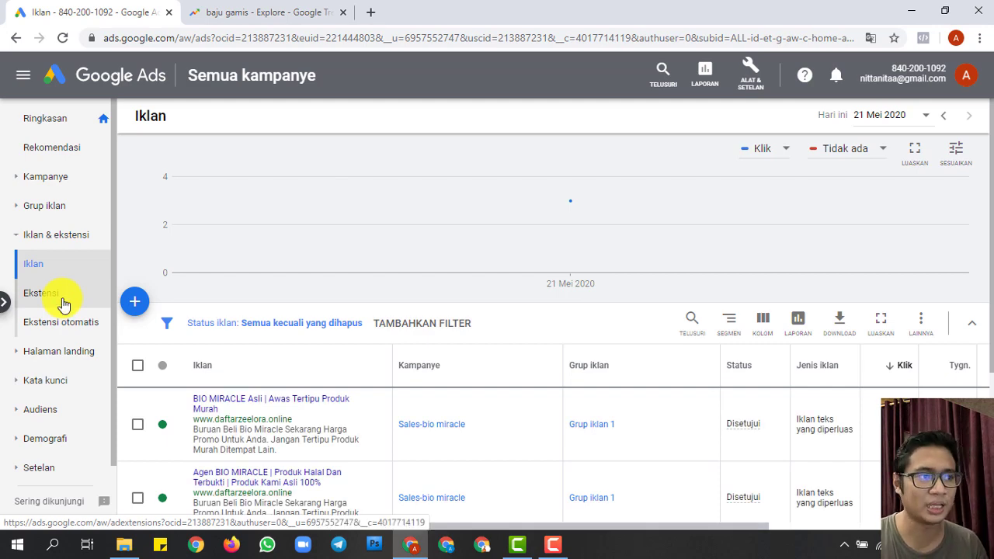
pyautogui.scroll(-2, 264, 426)
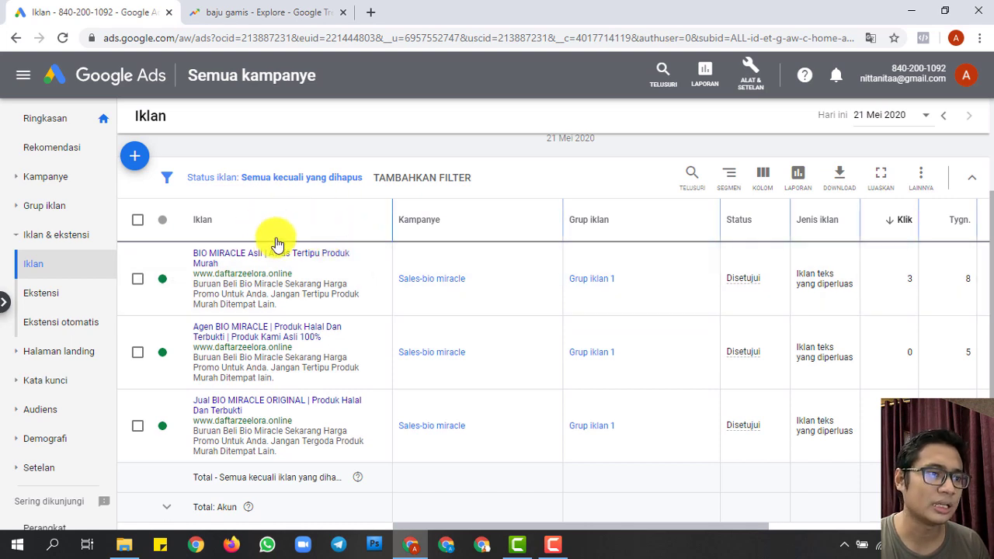
pyautogui.moveTo(413, 529); pyautogui.dragTo(520, 509)
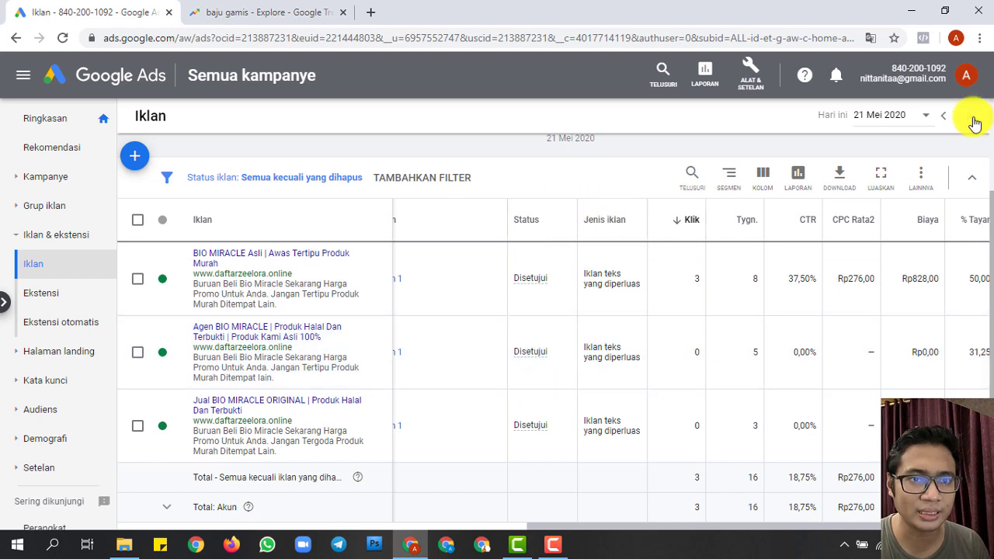
# Set the ads report's date range to the last 7 days (7 hari terakhir) and review the listed ads
pyautogui.click(918, 118)
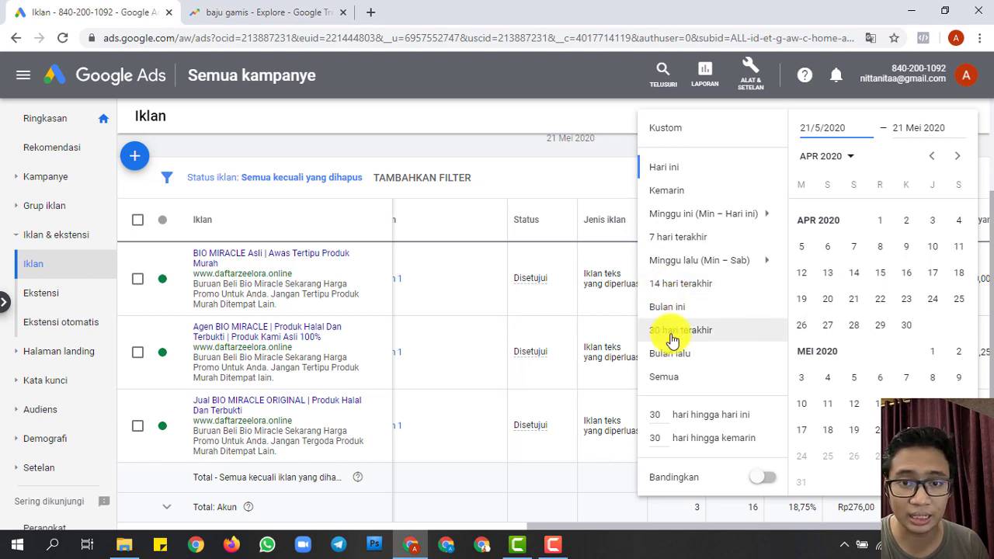
pyautogui.click(669, 239)
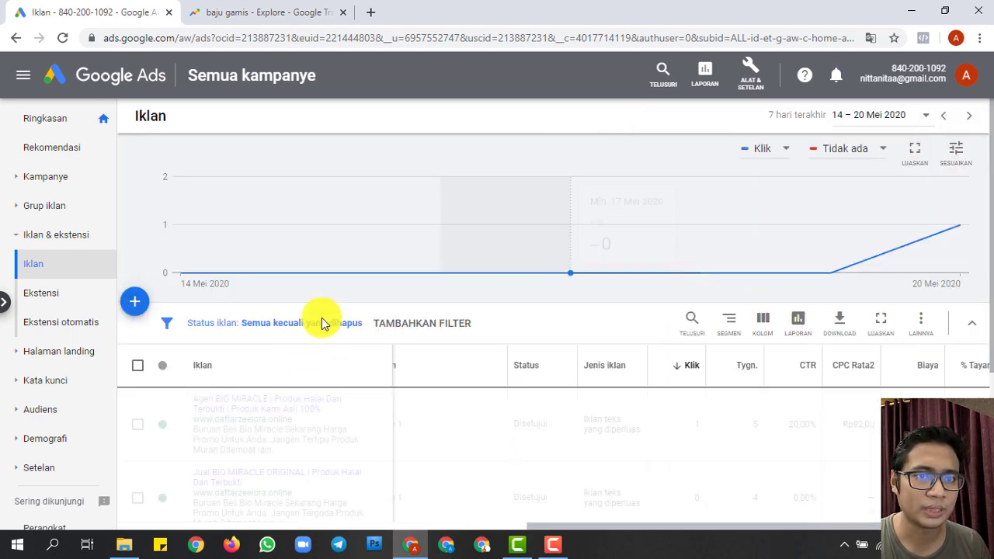
pyautogui.scroll(-3, 380, 326)
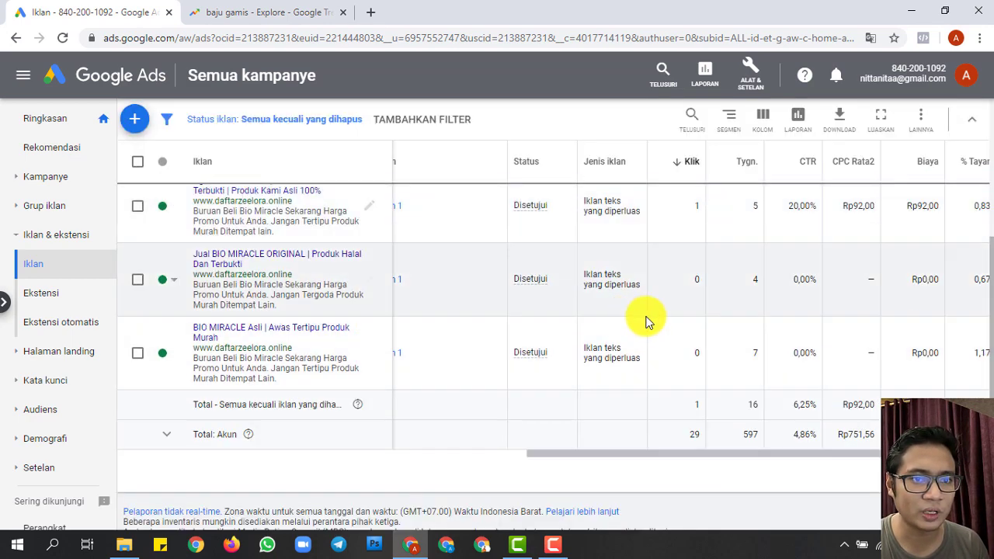
pyautogui.scroll(1, 528, 217)
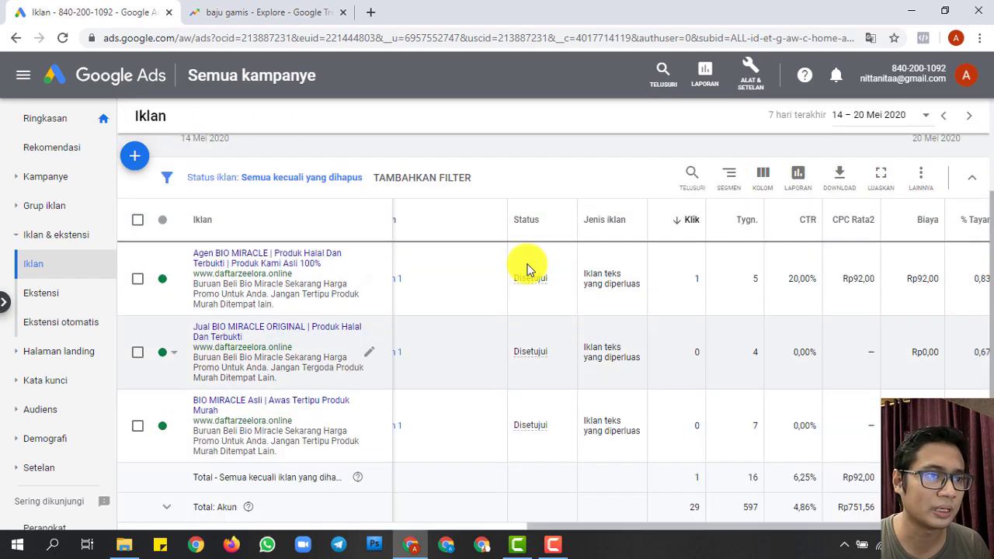
pyautogui.scroll(1, 410, 282)
pyautogui.scroll(-2, 739, 215)
pyautogui.scroll(1, 614, 226)
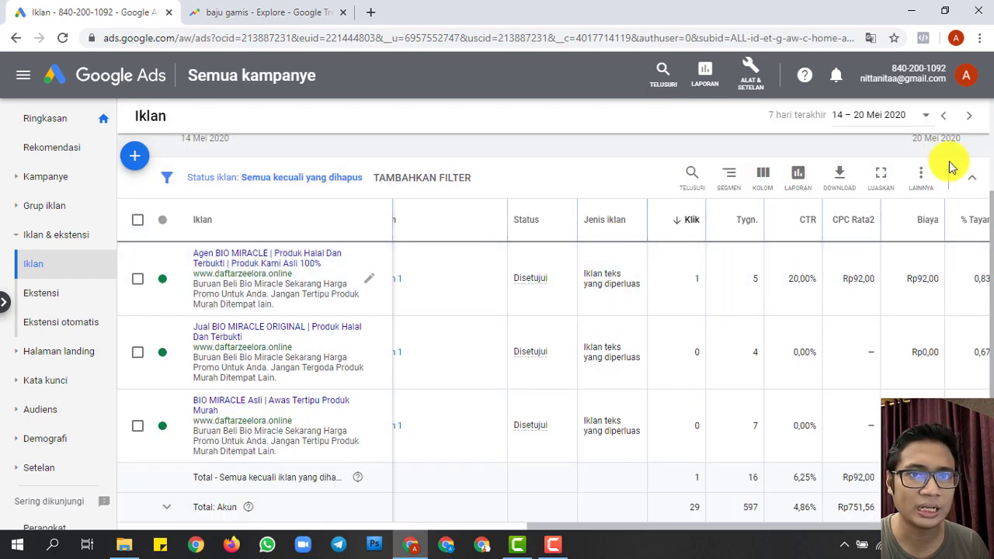
pyautogui.click(924, 120)
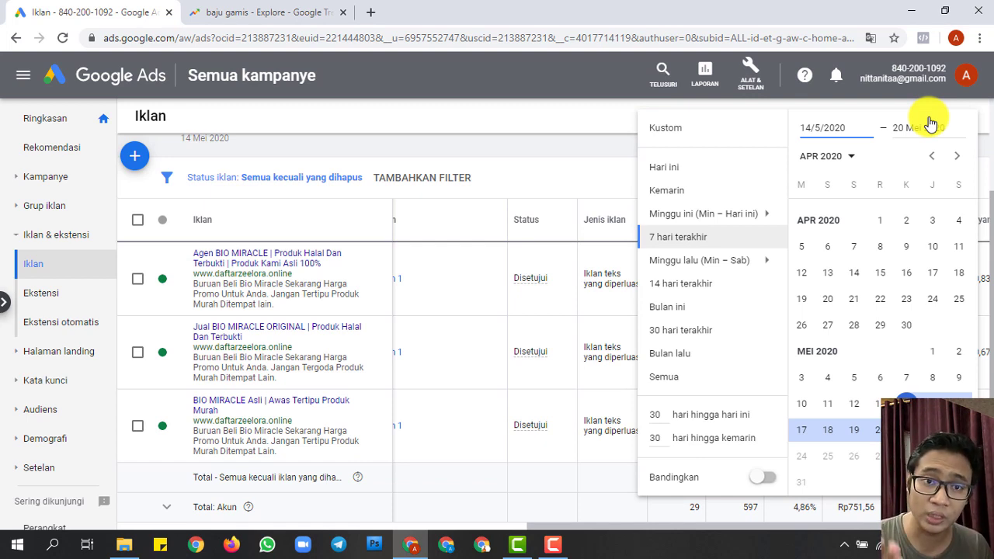
pyautogui.click(537, 121)
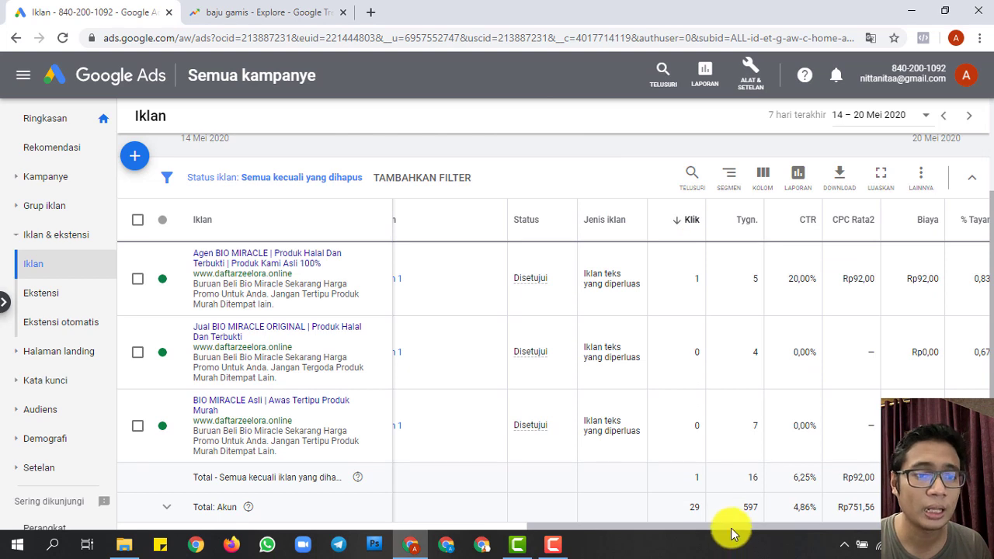
# Examine the ads table's campaign, status, click, impression, CTR and cost columns, highlighting the CTR of the "Agen BIO MIRACLE" ad
pyautogui.moveTo(722, 528); pyautogui.dragTo(608, 537)
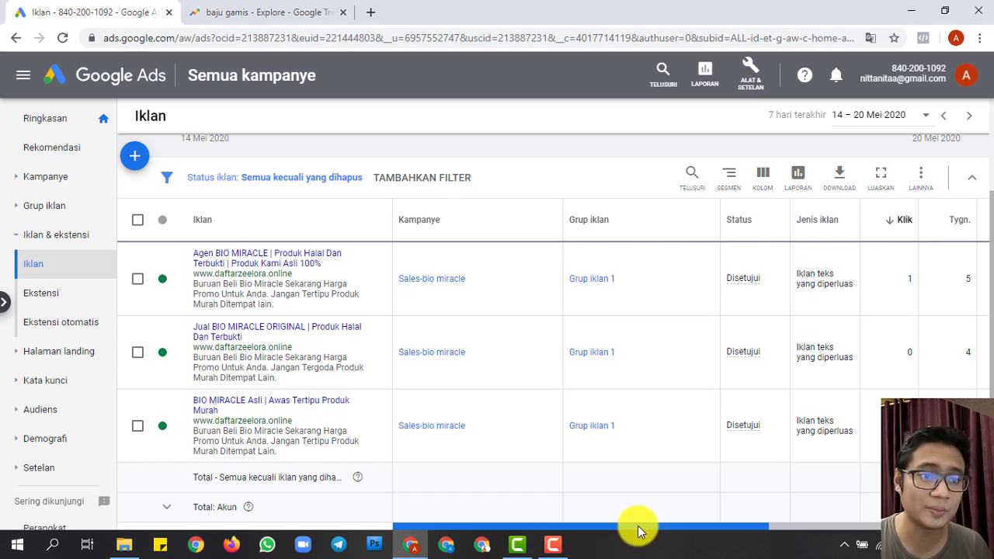
pyautogui.moveTo(640, 528); pyautogui.dragTo(707, 518)
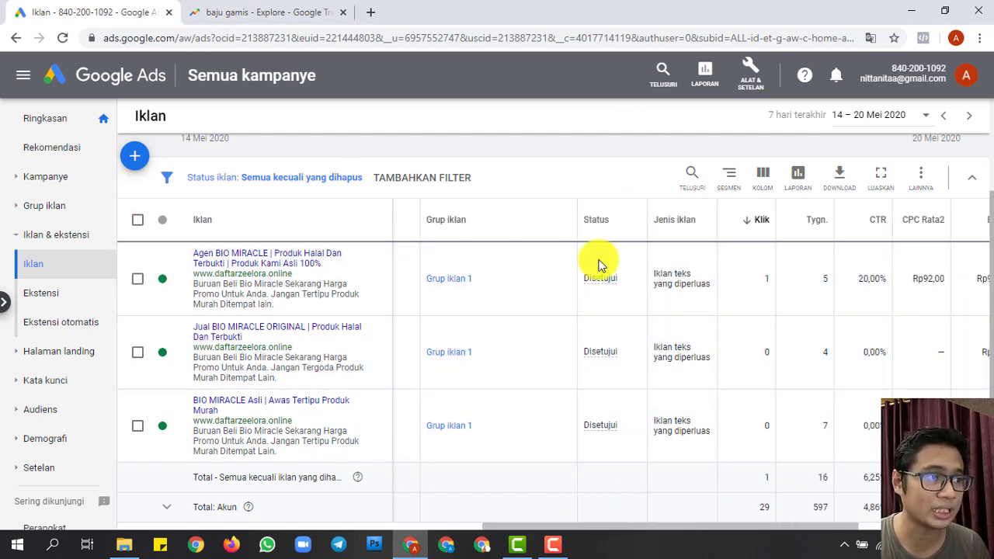
pyautogui.moveTo(648, 524); pyautogui.dragTo(670, 533)
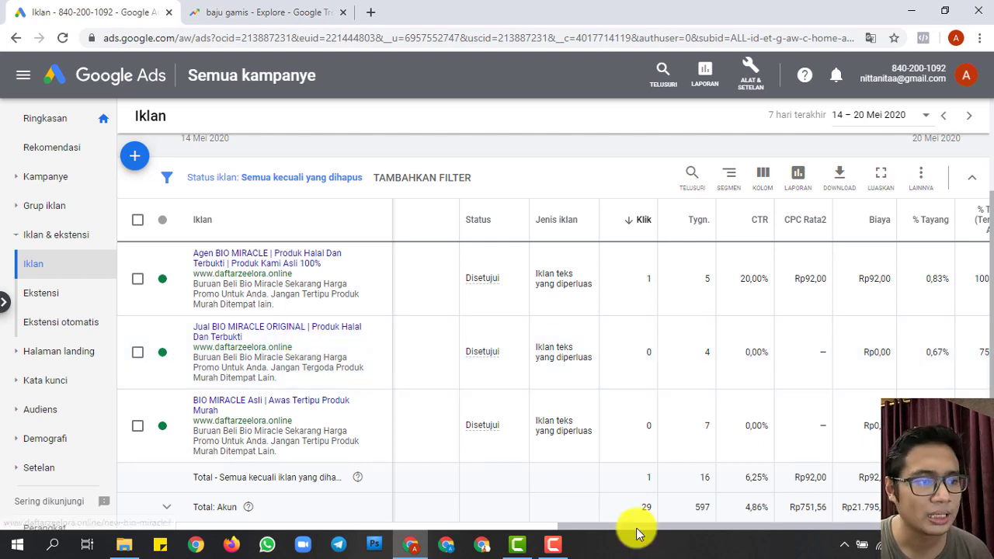
pyautogui.moveTo(633, 528); pyautogui.dragTo(715, 524)
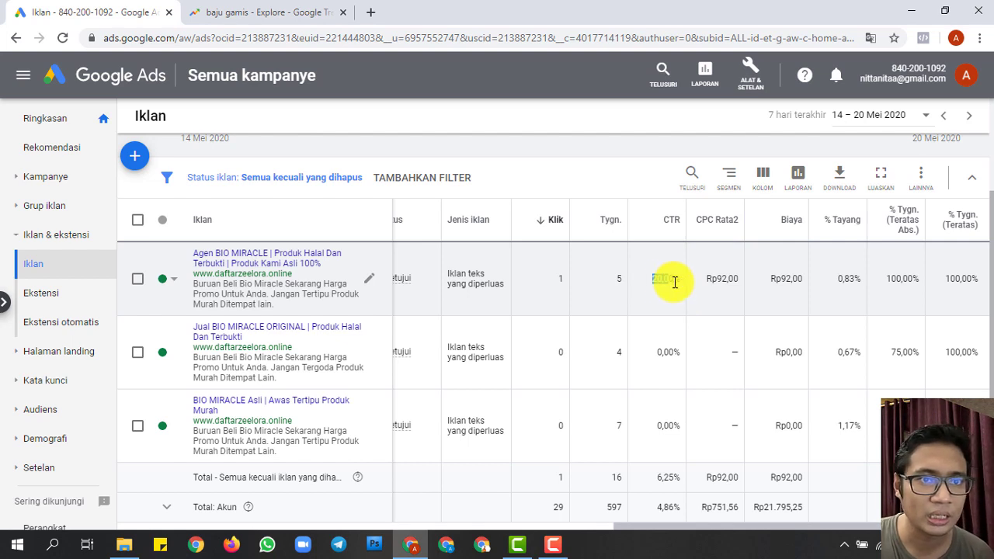
pyautogui.moveTo(651, 279); pyautogui.dragTo(687, 284)
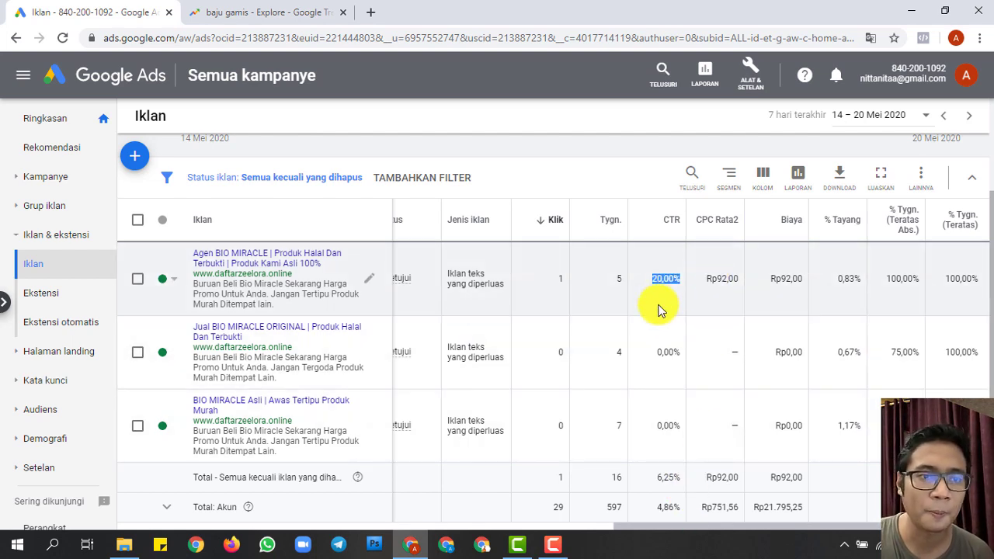
pyautogui.click(658, 279)
pyautogui.doubleClick(659, 279)
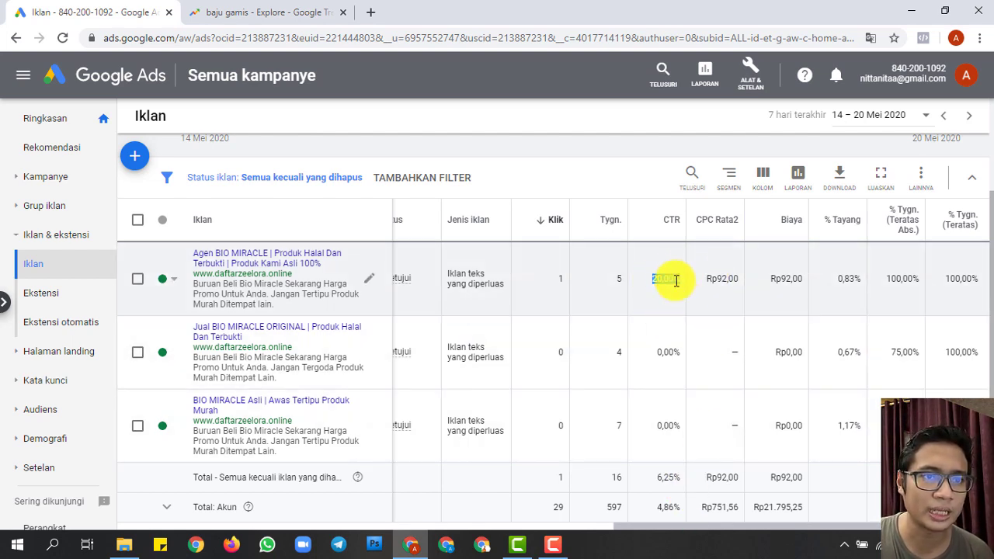
pyautogui.moveTo(893, 238)
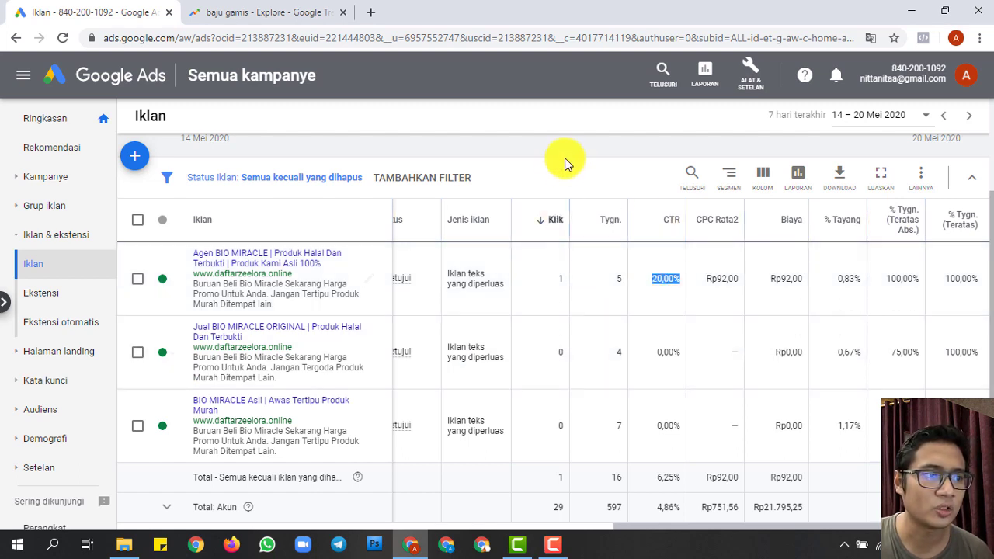
pyautogui.click(551, 198)
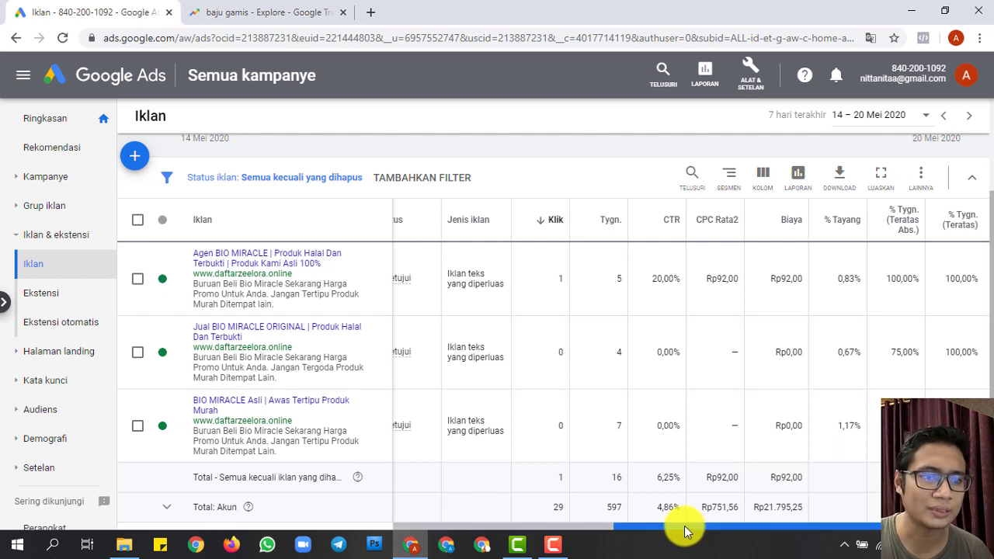
pyautogui.hscroll(-4, 551, 510)
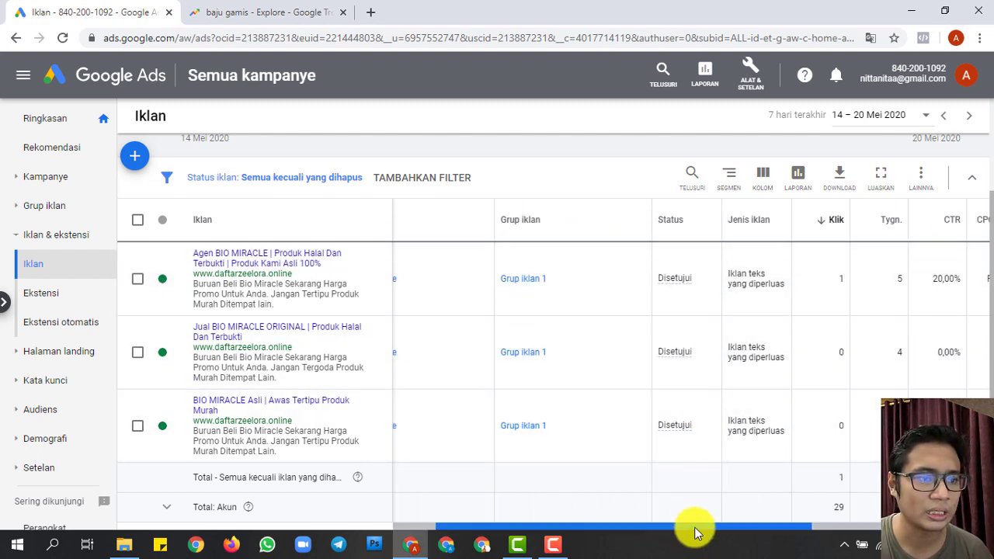
pyautogui.moveTo(695, 533); pyautogui.dragTo(640, 526)
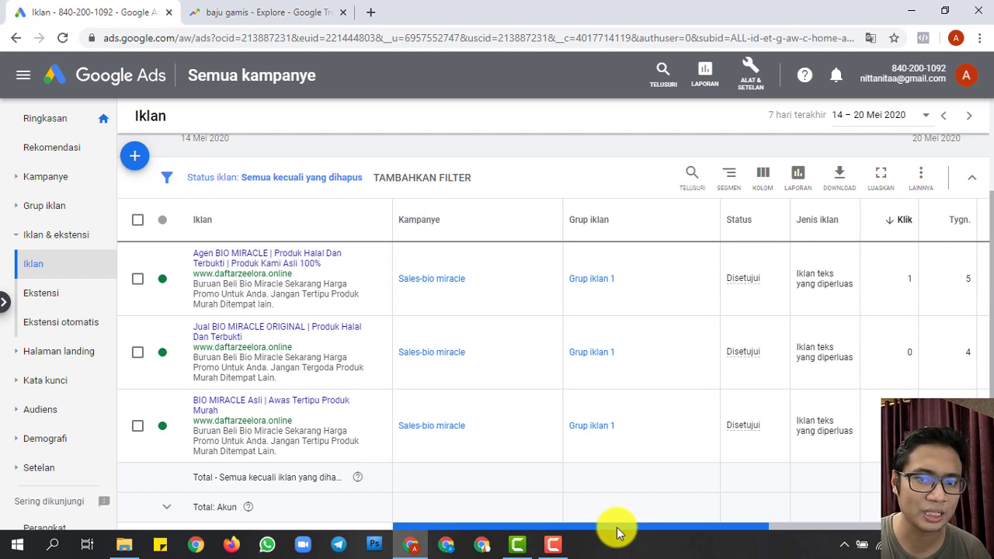
pyautogui.moveTo(617, 532); pyautogui.dragTo(588, 528)
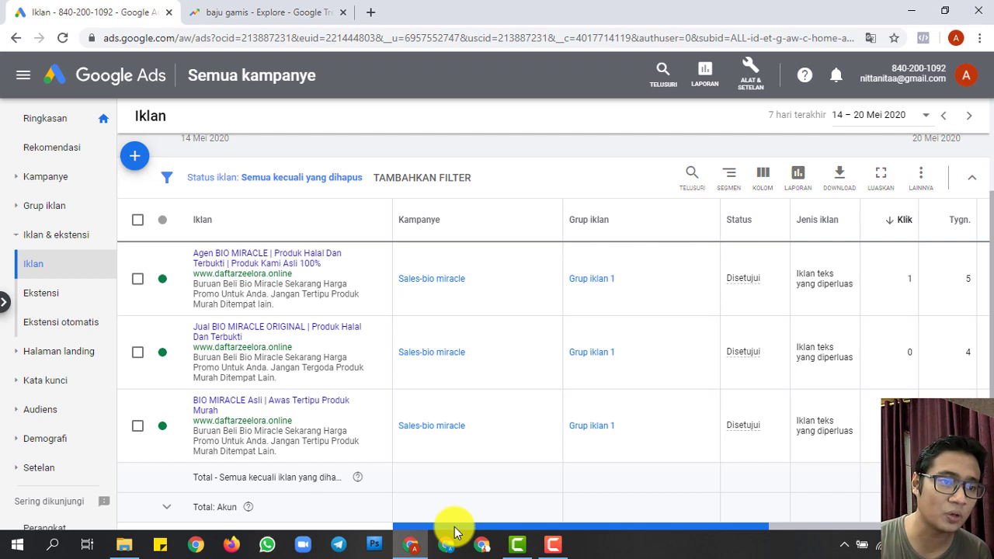
pyautogui.moveTo(533, 522); pyautogui.dragTo(754, 509)
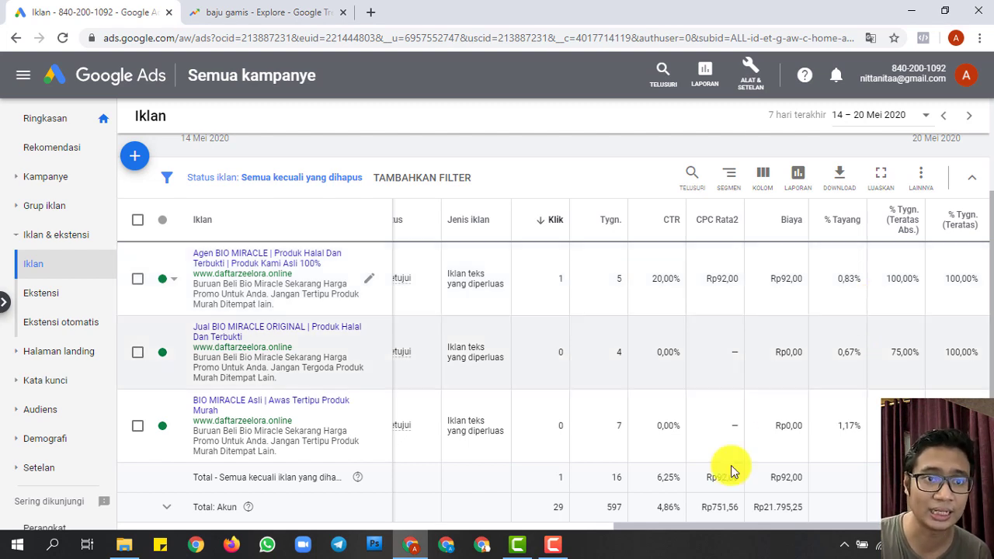
pyautogui.moveTo(702, 528); pyautogui.dragTo(498, 515)
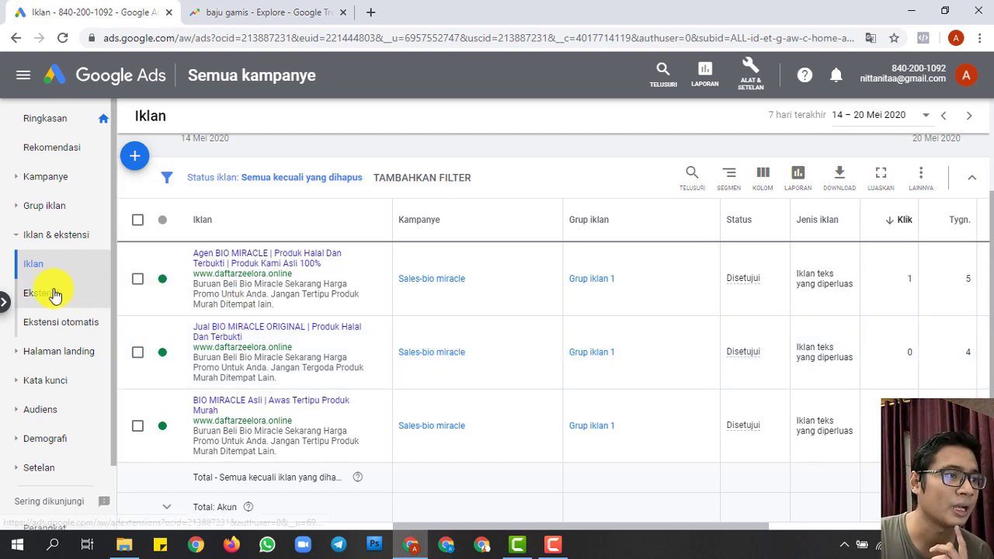
# Open the ad extensions page (Ekstensi), and search Google for "jual gamis" in a new browser tab
pyautogui.click(48, 293)
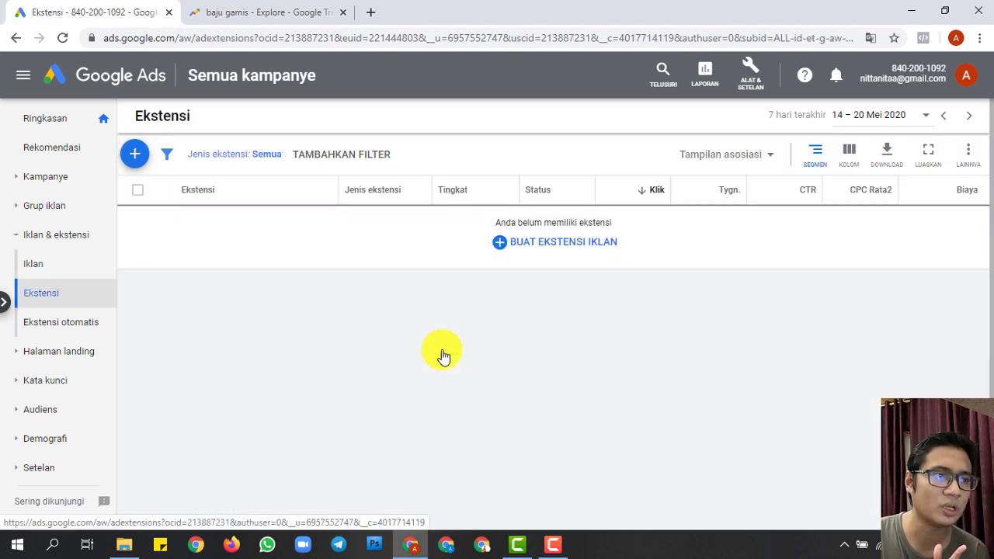
pyautogui.click(371, 14)
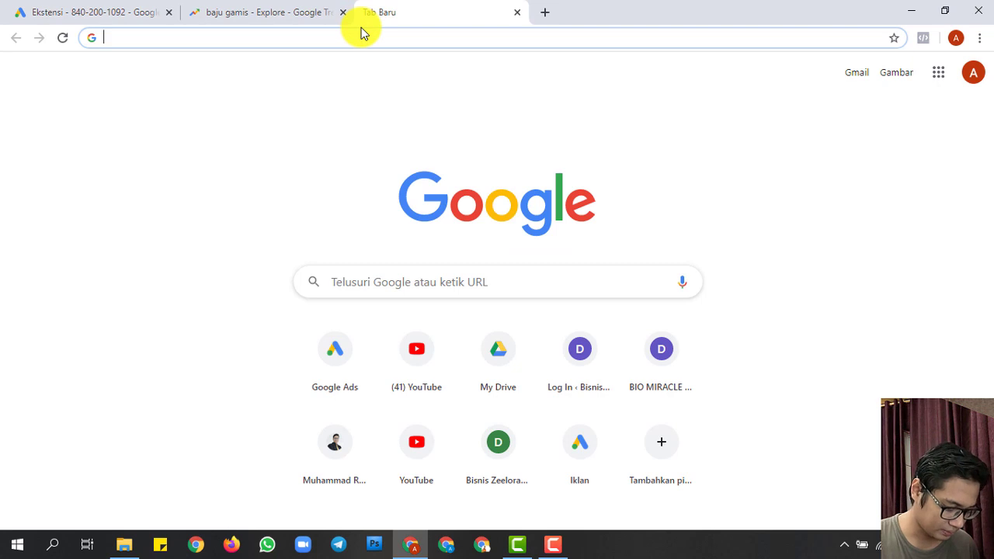
pyautogui.write('jual')
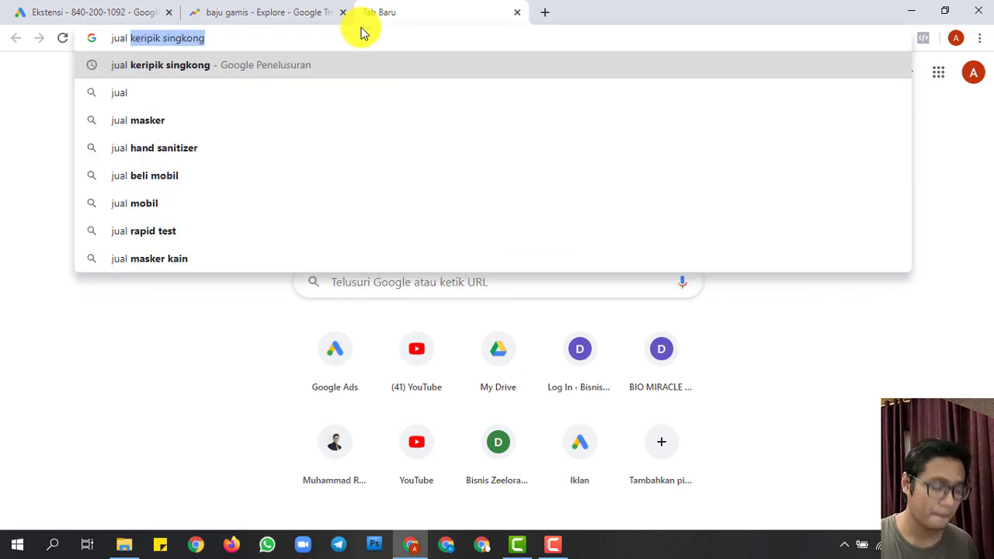
pyautogui.write(' gamis')
pyautogui.press('Return')
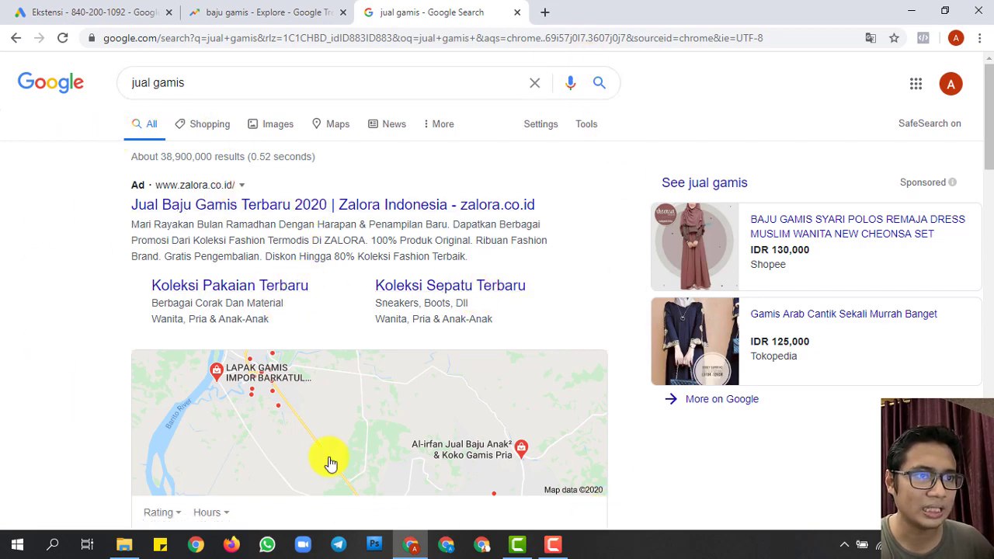
# Open the Zalora ad's sitelinks "Koleksi Pakaian Terbaru" and "Koleksi Sepatu Terbaru" in separate new tabs
pyautogui.rightClick(238, 301)
pyautogui.click(283, 300)
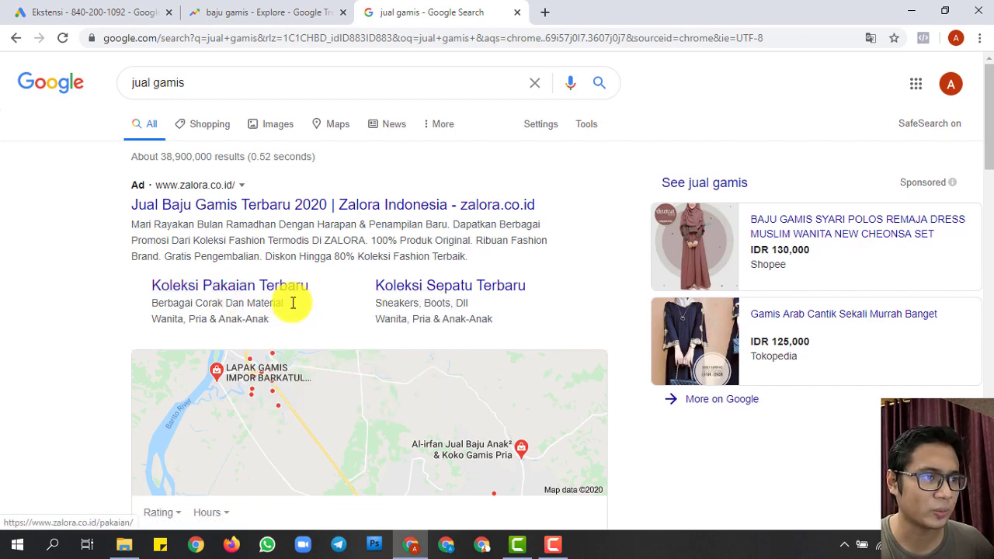
pyautogui.rightClick(475, 299)
pyautogui.click(494, 299)
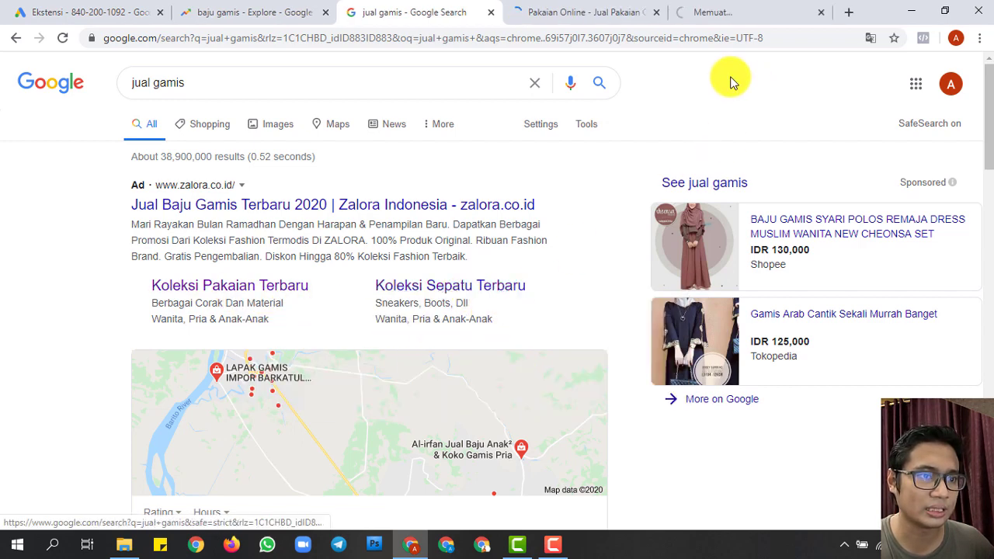
# Check the Zalora clothing and shoes landing pages, and return to the "jual gamis" search results
pyautogui.click(595, 14)
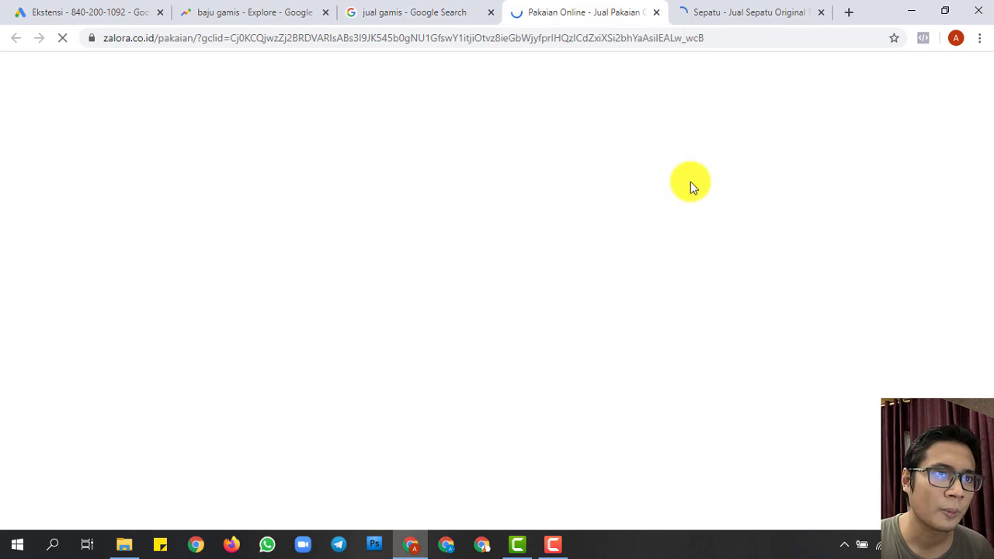
pyautogui.click(733, 20)
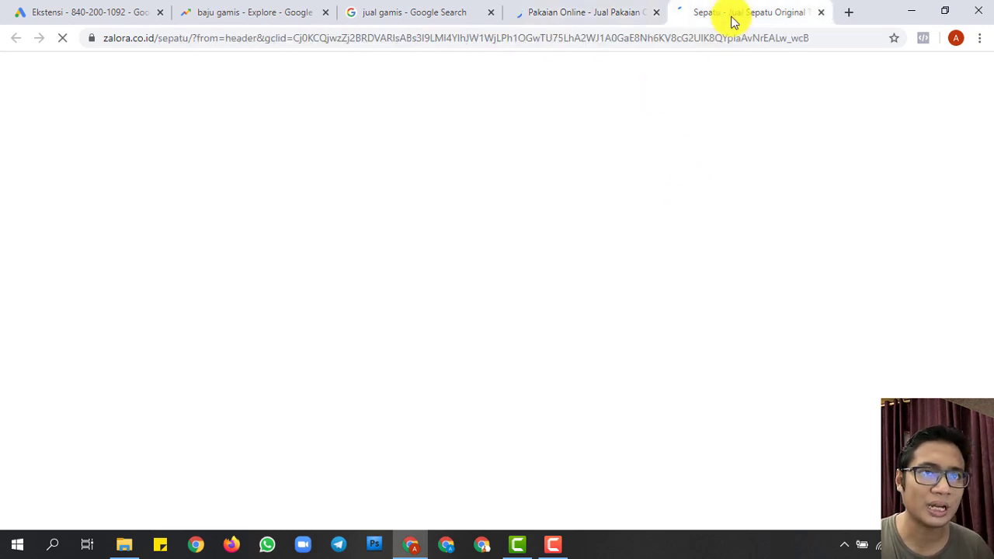
pyautogui.click(616, 17)
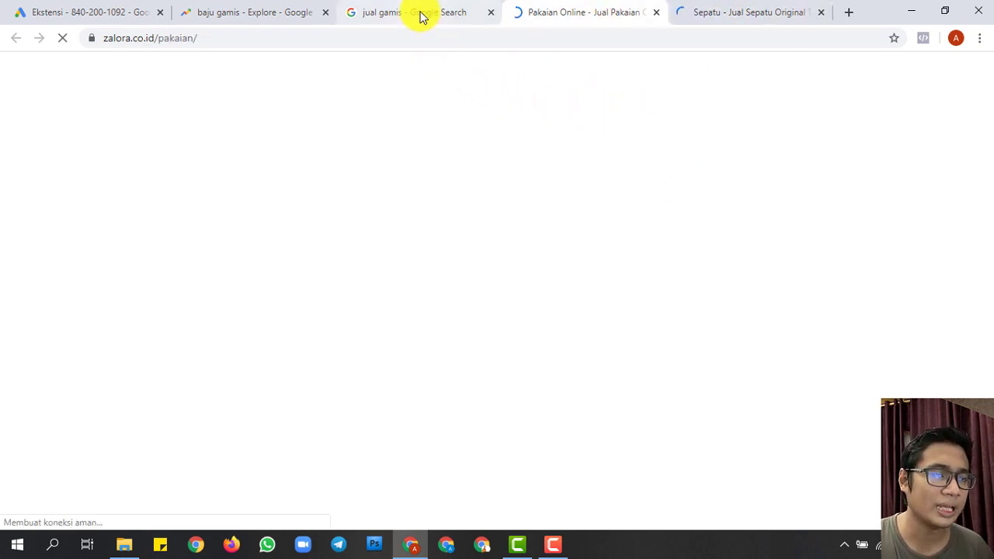
pyautogui.click(422, 15)
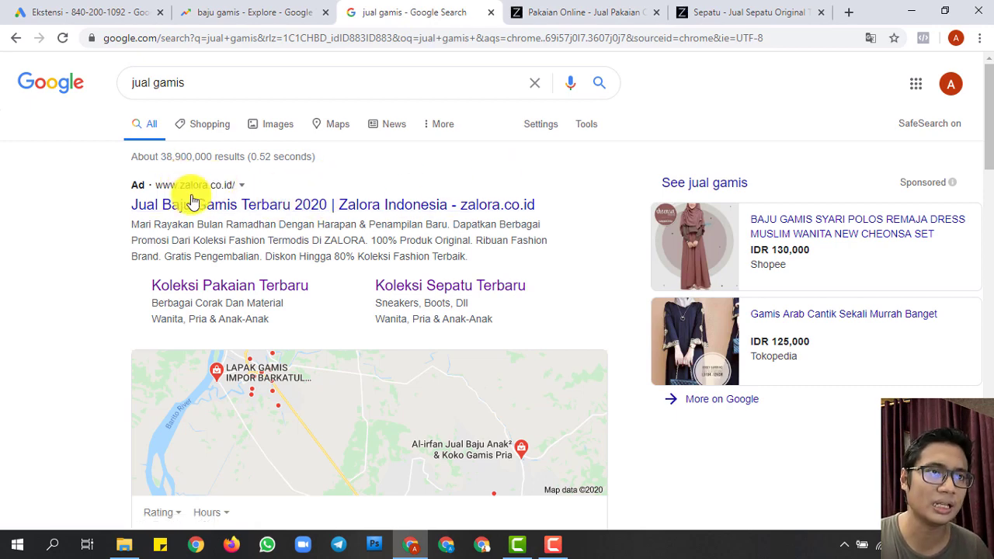
# Compare the Zalora clothing and shoes landing pages with the ad's sitelinks in the "jual gamis" search results
pyautogui.click(570, 9)
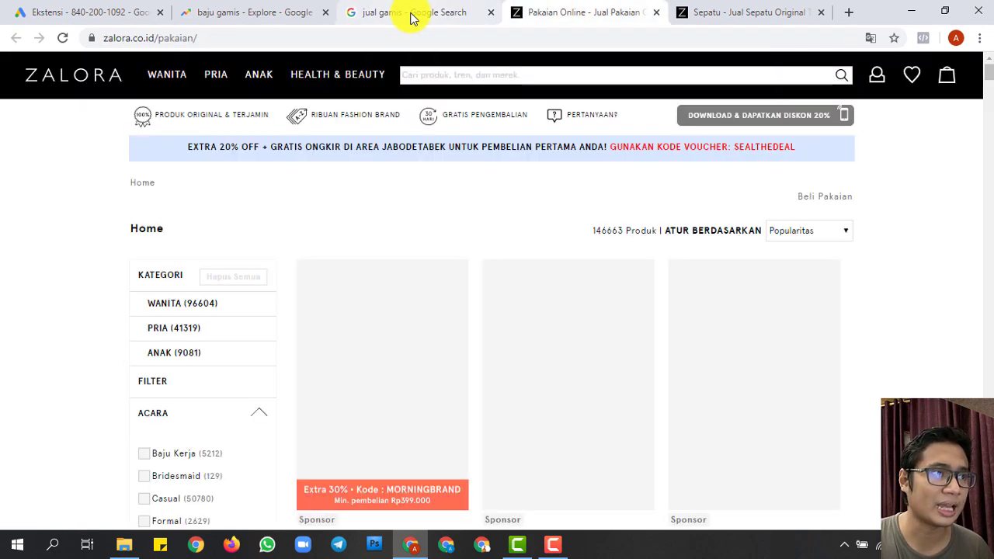
pyautogui.click(417, 11)
pyautogui.click(584, 22)
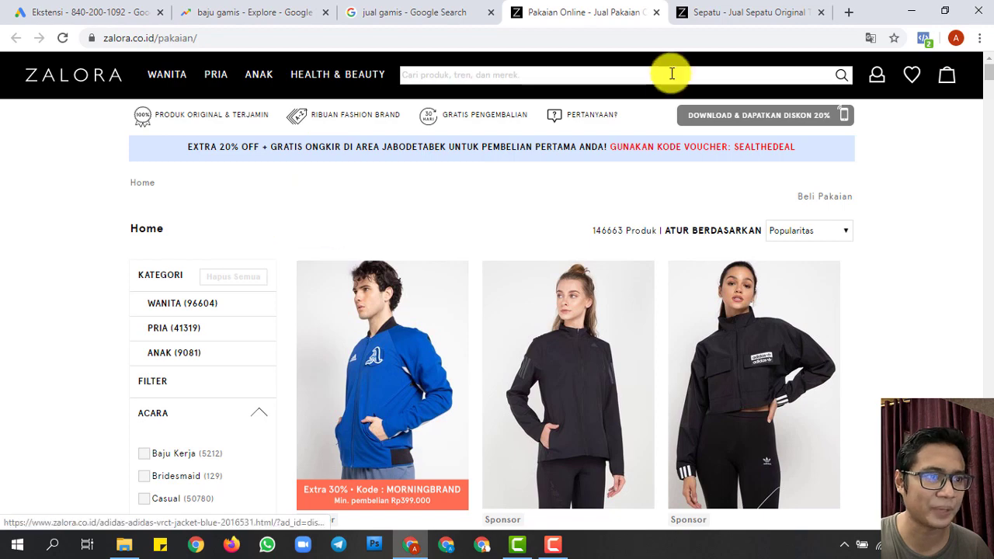
pyautogui.click(750, 9)
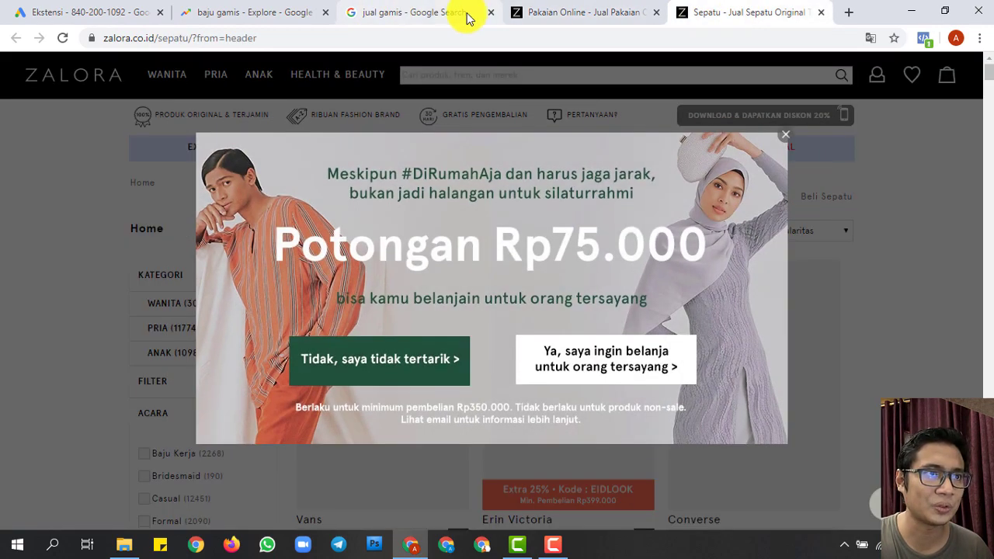
pyautogui.click(455, 12)
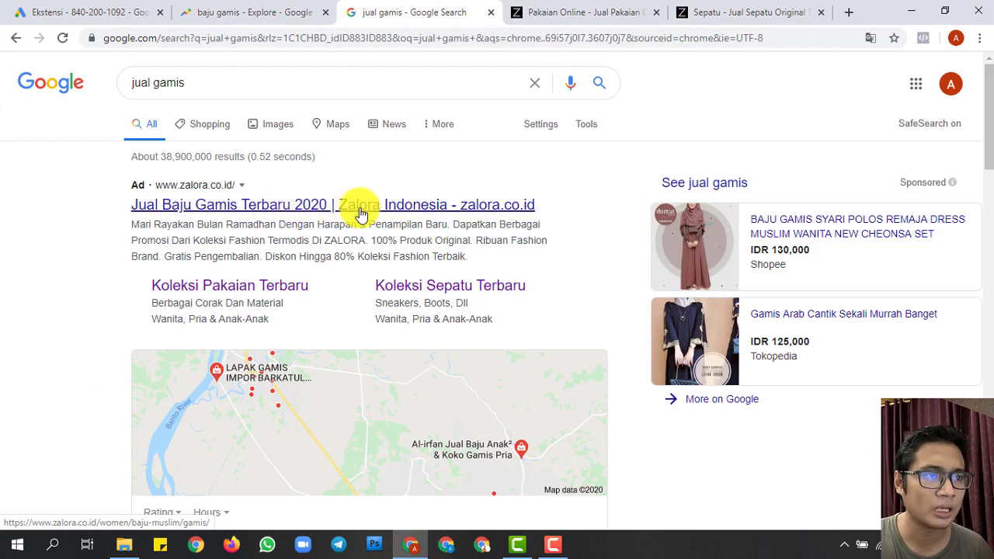
pyautogui.click(117, 9)
pyautogui.click(410, 9)
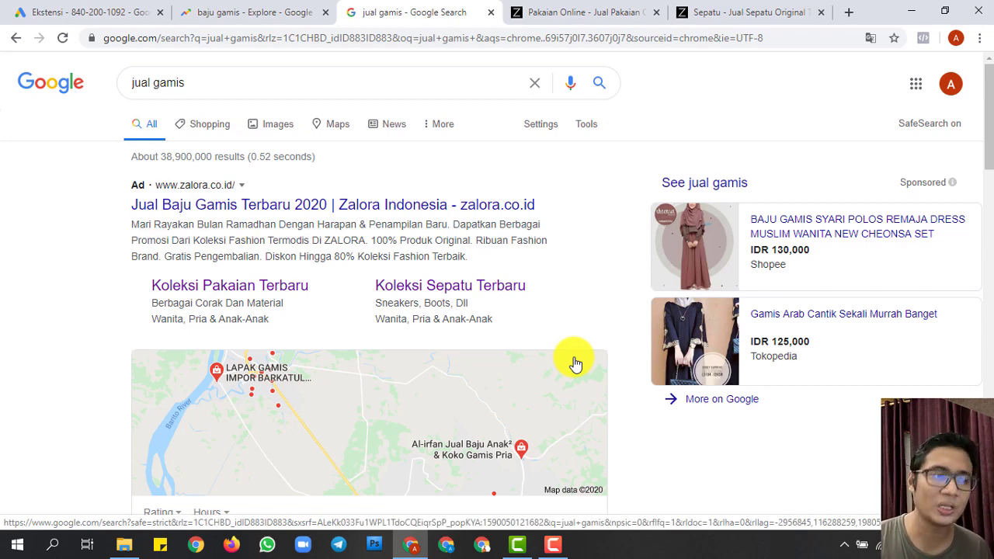
# Review the list of creatable ad extension types on the Ekstensi page alongside the Zalora sitelink example, and close the list
pyautogui.click(116, 12)
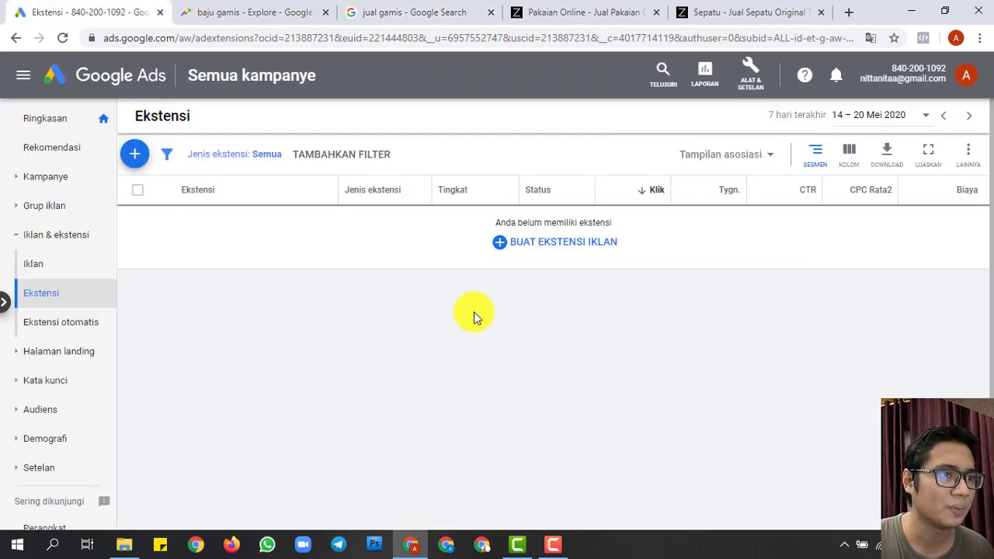
pyautogui.click(546, 245)
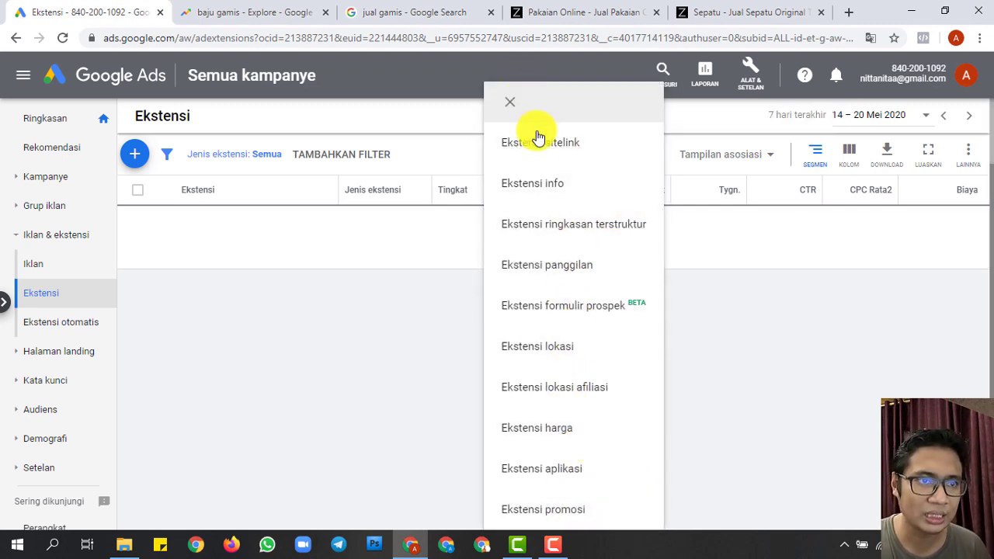
pyautogui.click(552, 12)
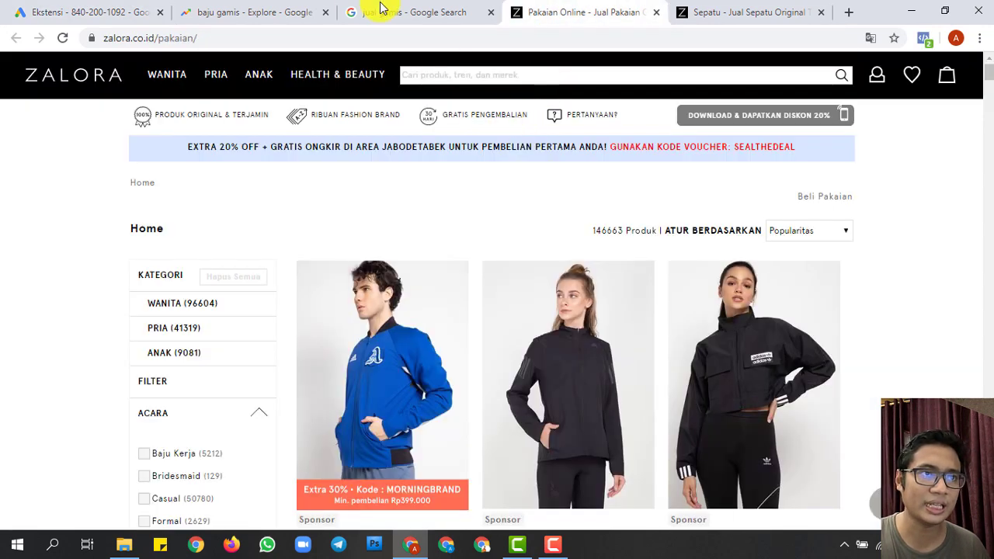
pyautogui.click(383, 11)
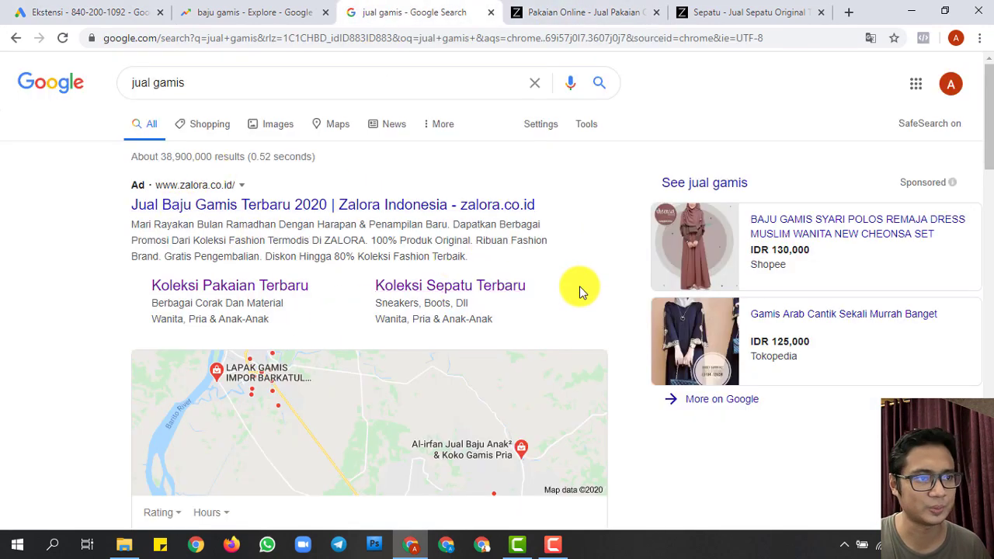
pyautogui.click(218, 10)
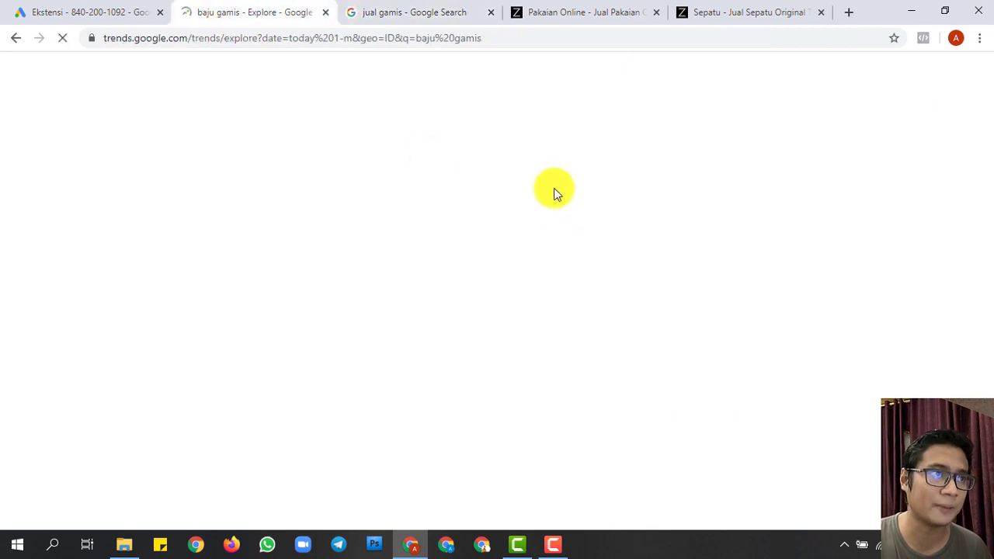
pyautogui.click(106, 14)
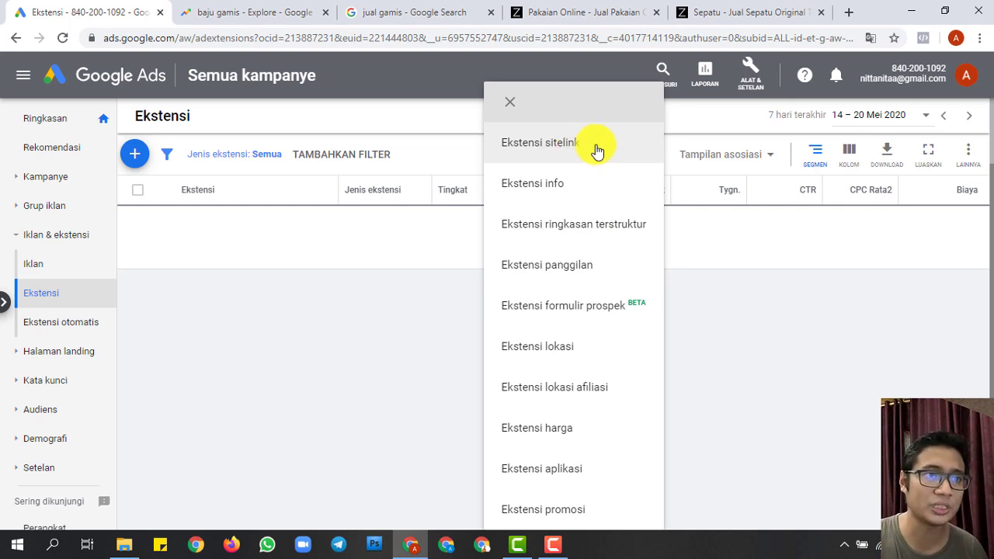
pyautogui.click(510, 102)
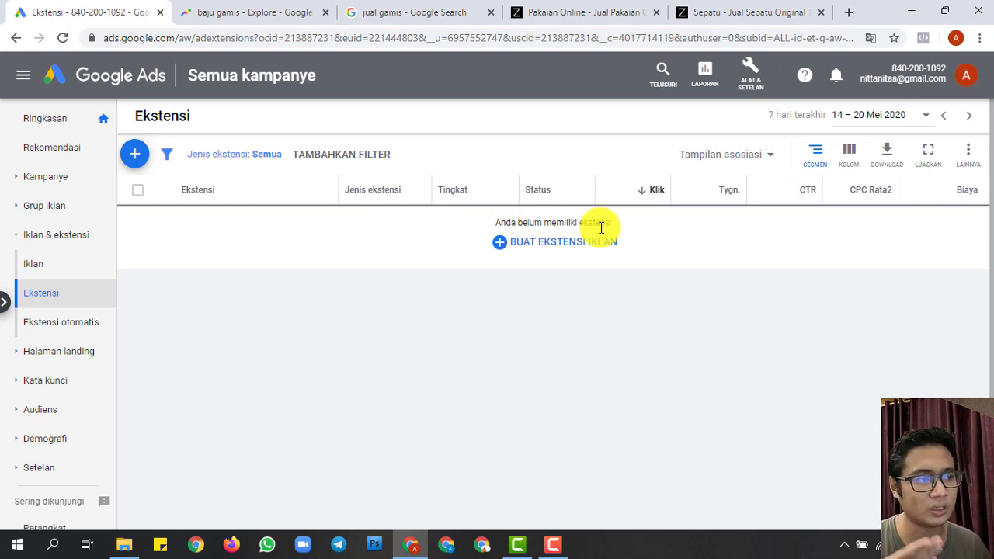
# Open the search keywords page (Kata Kunci Penelusuran), examine the quality score columns, and check the match type of [bio miracle] without changing it
pyautogui.click(62, 380)
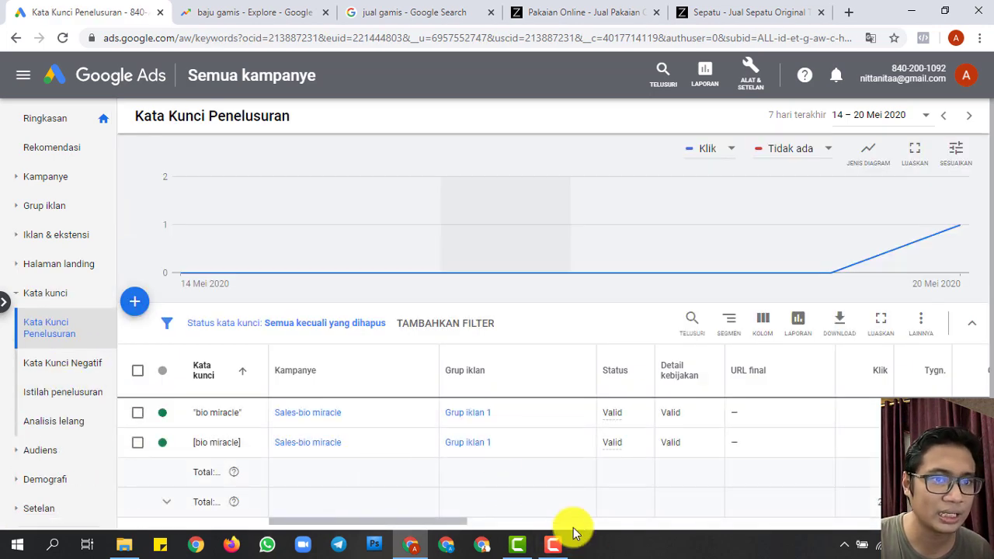
pyautogui.moveTo(458, 524); pyautogui.dragTo(828, 492)
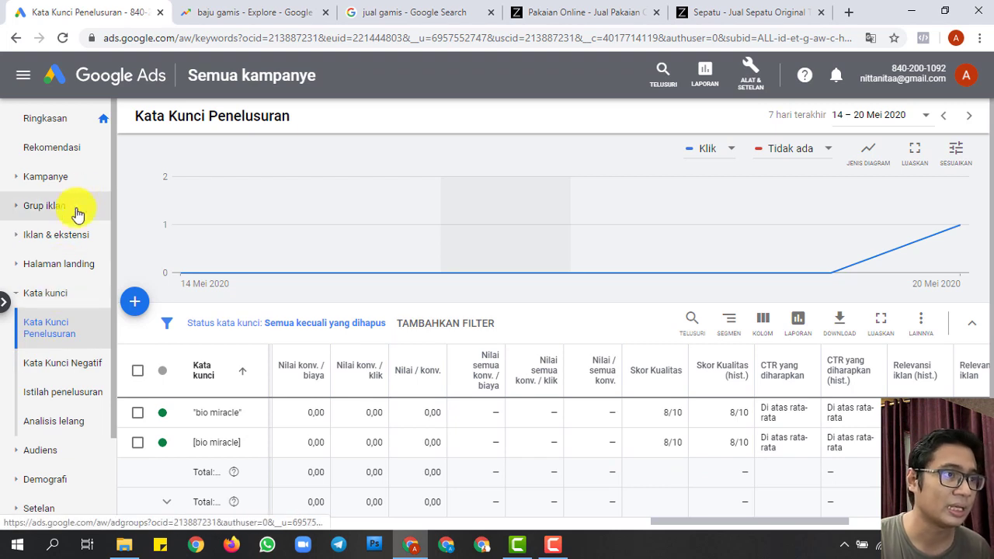
pyautogui.click(45, 293)
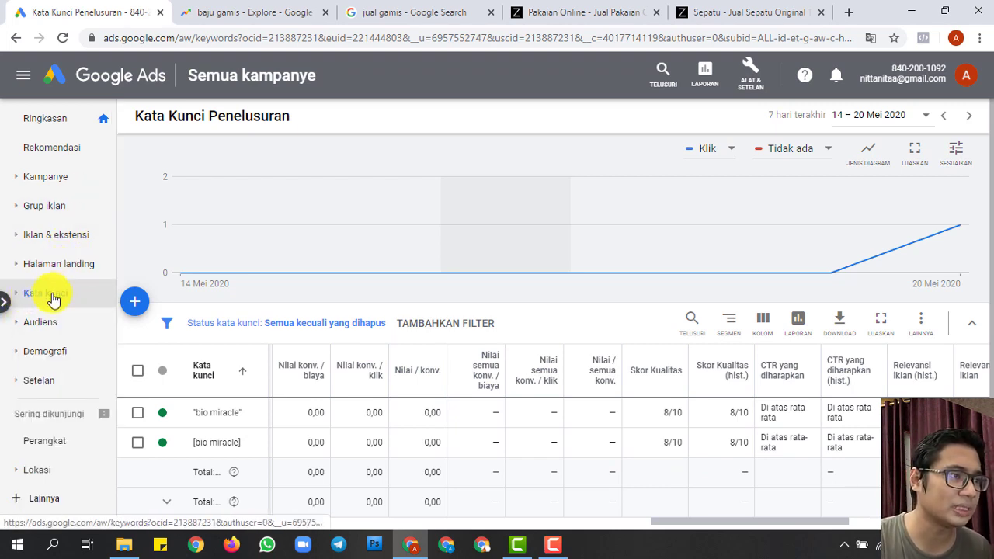
pyautogui.click(50, 296)
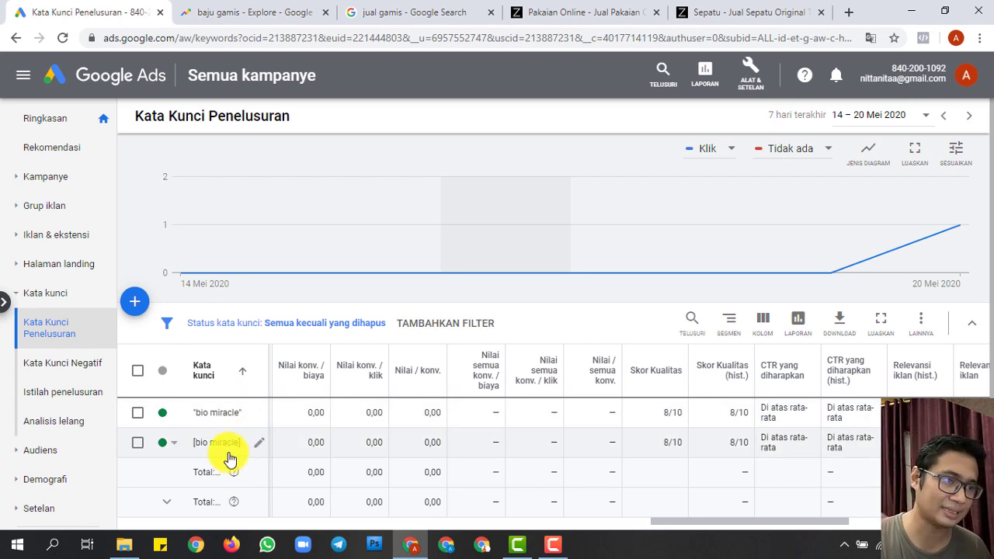
pyautogui.click(260, 445)
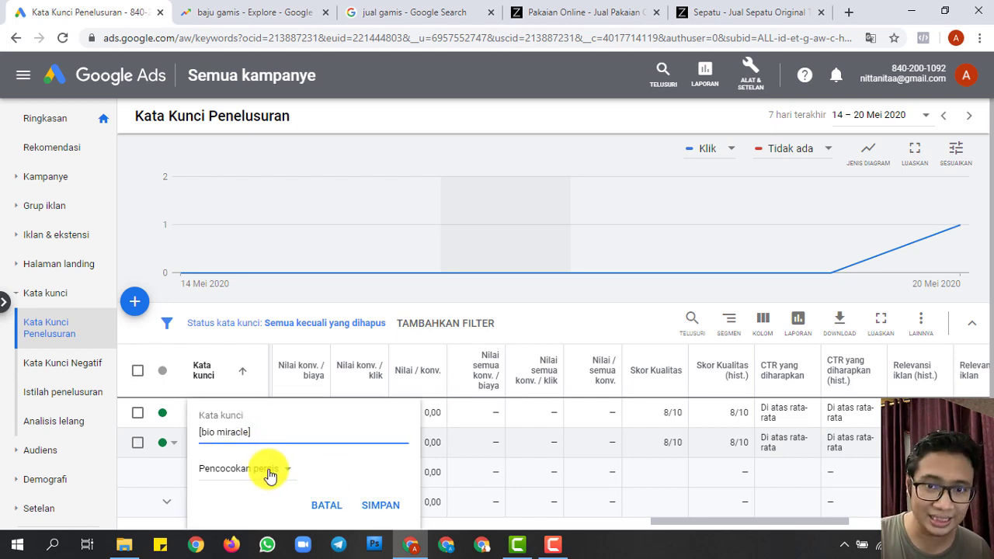
pyautogui.click(315, 506)
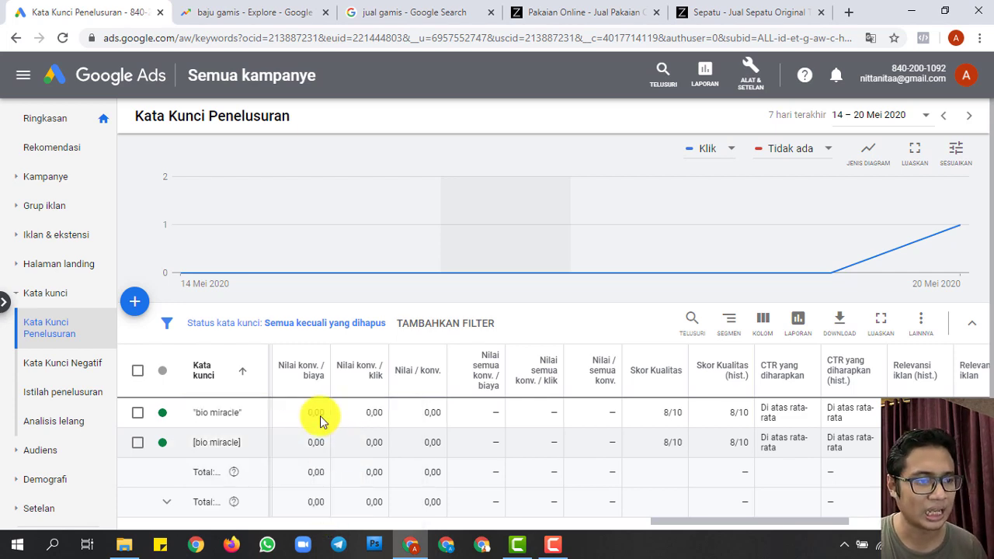
# Try broad match (Pencocokan luas) for the "bio miracle" keyword, and restore and save phrase match (Pencocokan frasa)
pyautogui.click(258, 413)
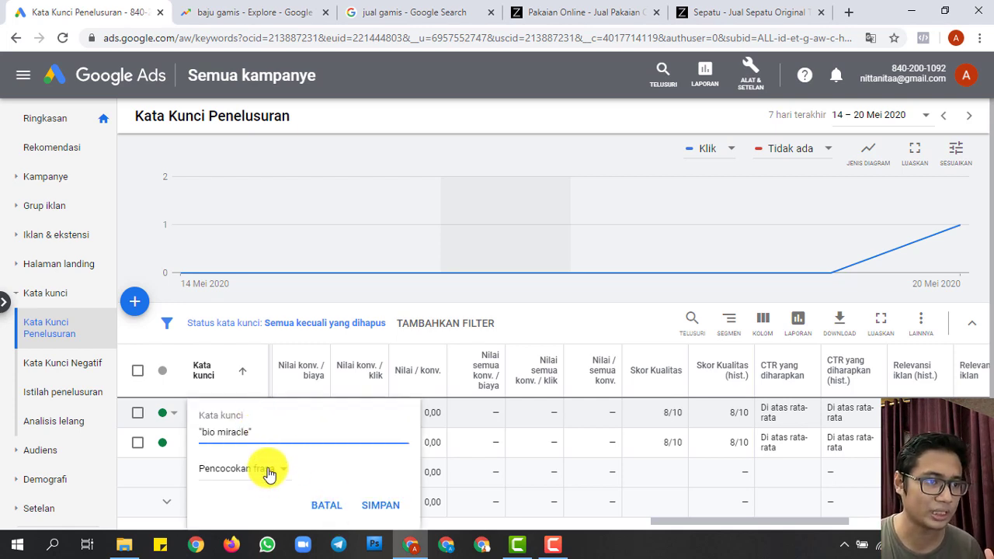
pyautogui.click(267, 469)
pyautogui.click(278, 412)
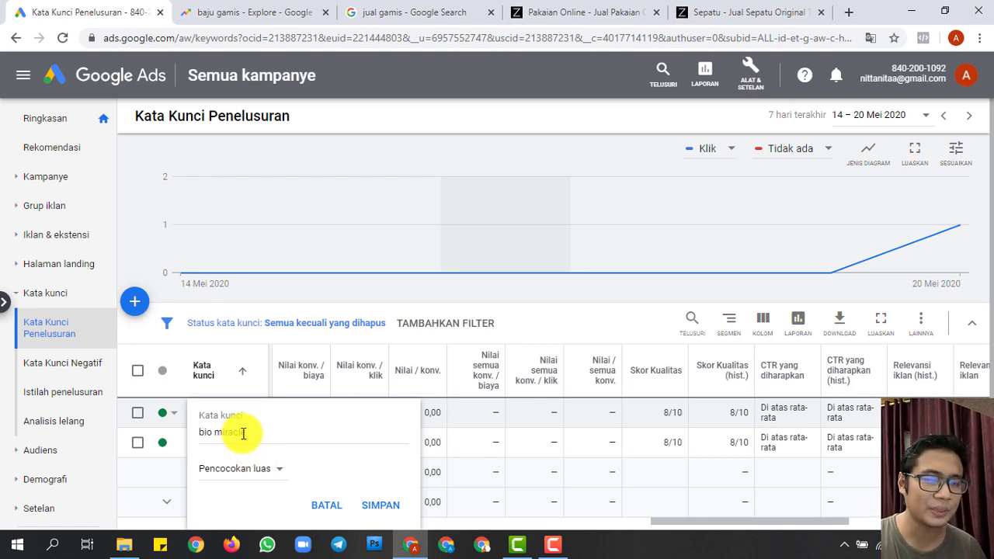
pyautogui.click(277, 472)
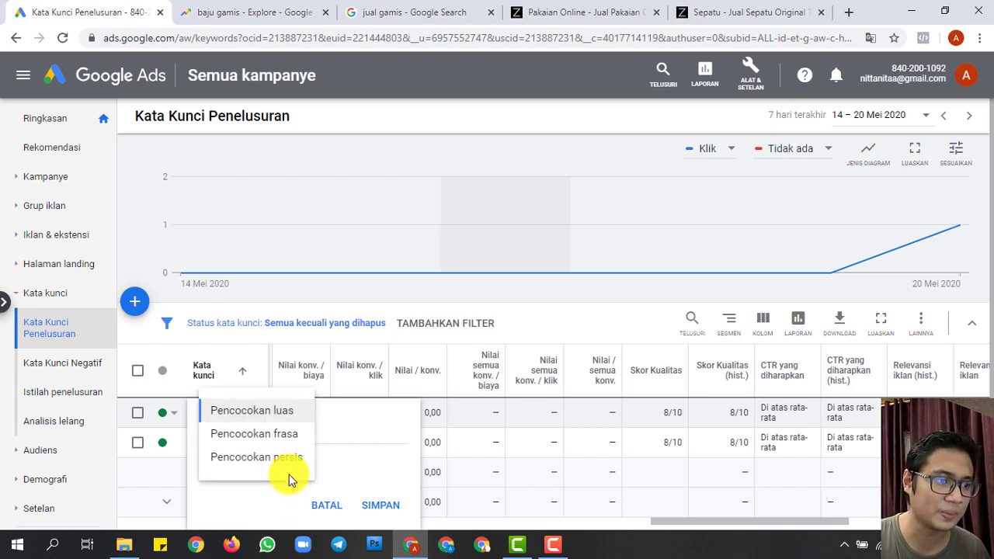
pyautogui.click(284, 442)
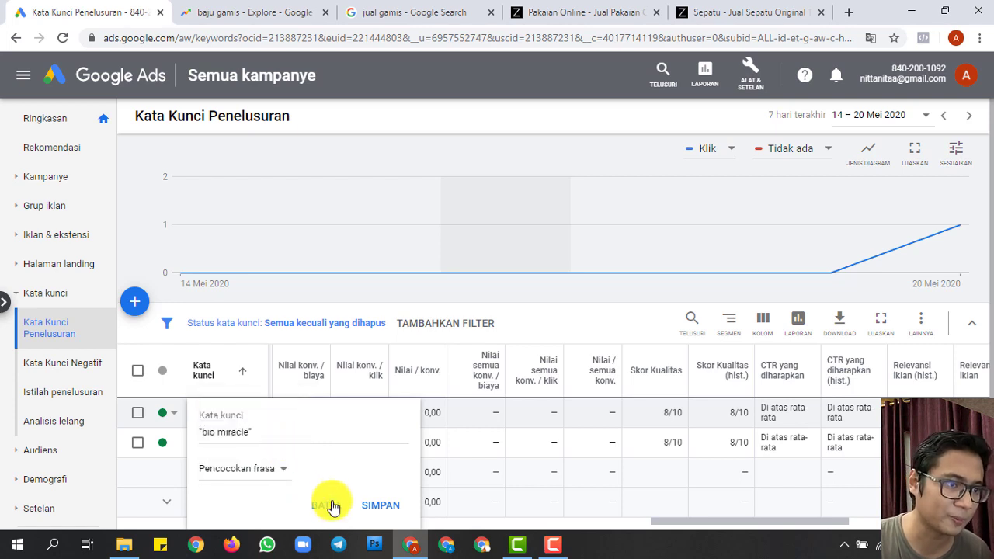
pyautogui.click(381, 511)
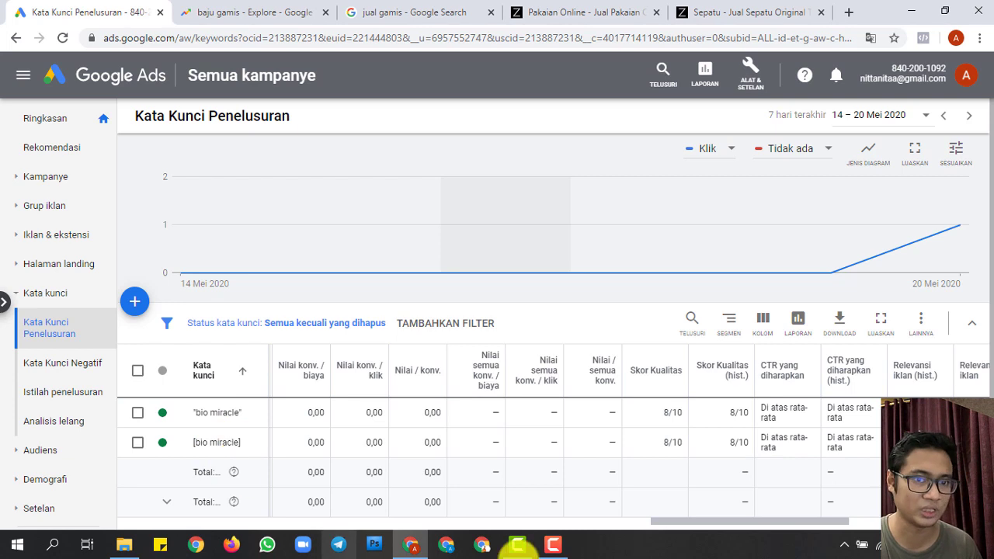
# Set the keyword report's date range to yesterday (Kemarin), and examine the quality score, expected CTR and ad relevance columns
pyautogui.moveTo(738, 527); pyautogui.dragTo(754, 519)
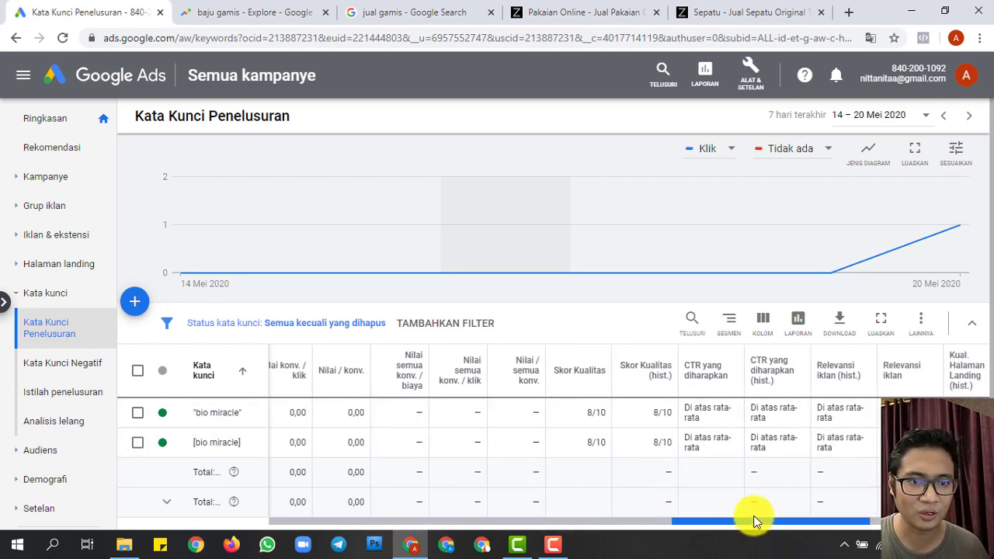
pyautogui.click(916, 115)
pyautogui.click(666, 204)
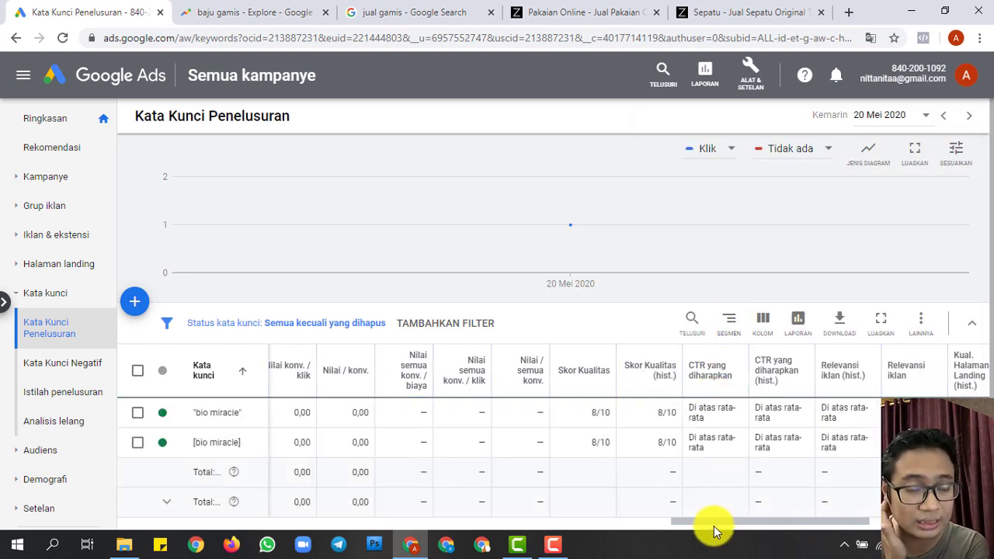
pyautogui.moveTo(716, 528); pyautogui.dragTo(733, 528)
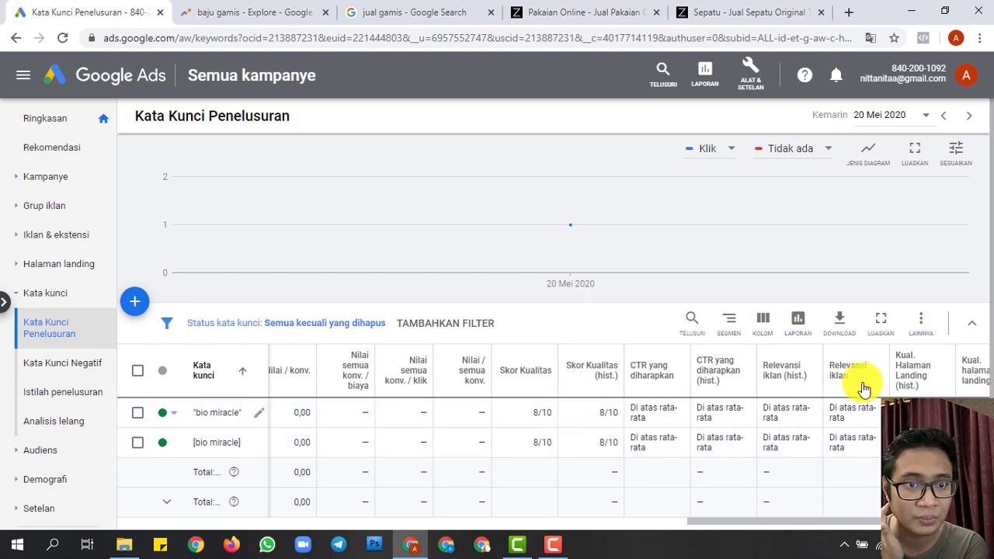
pyautogui.moveTo(843, 435)
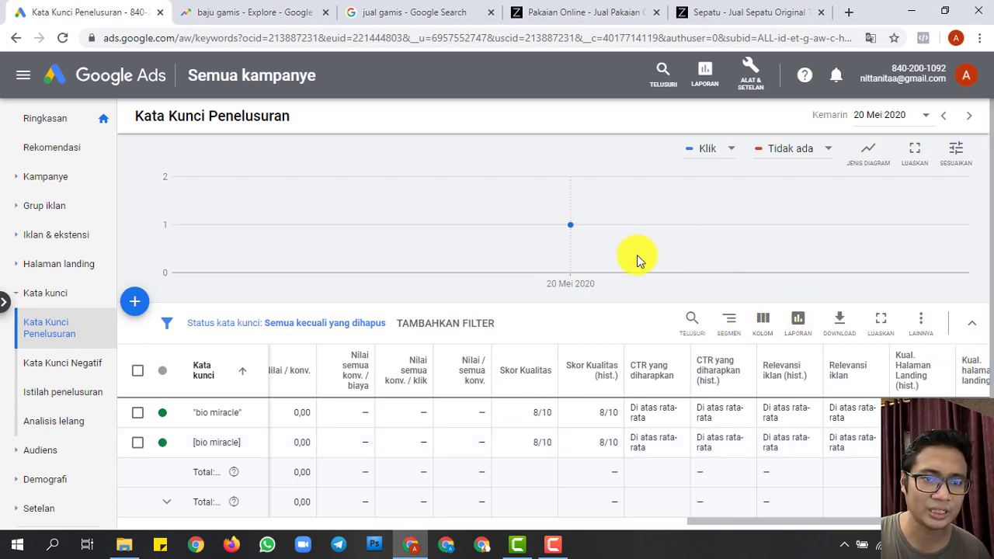
pyautogui.moveTo(637, 253)
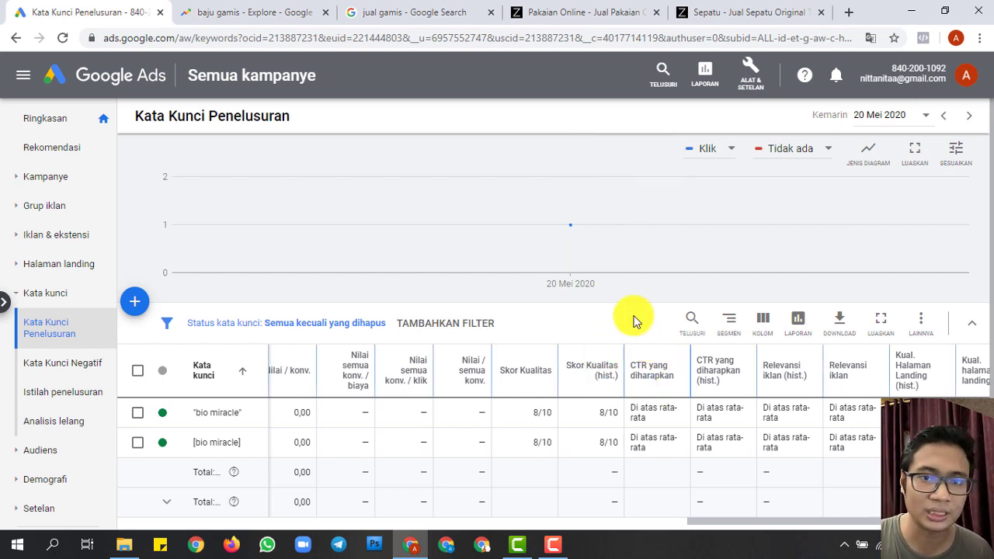
# Open the age demographics report (Usia), examine its per-age performance, and view the status options for the 18 - 24 group
pyautogui.click(18, 294)
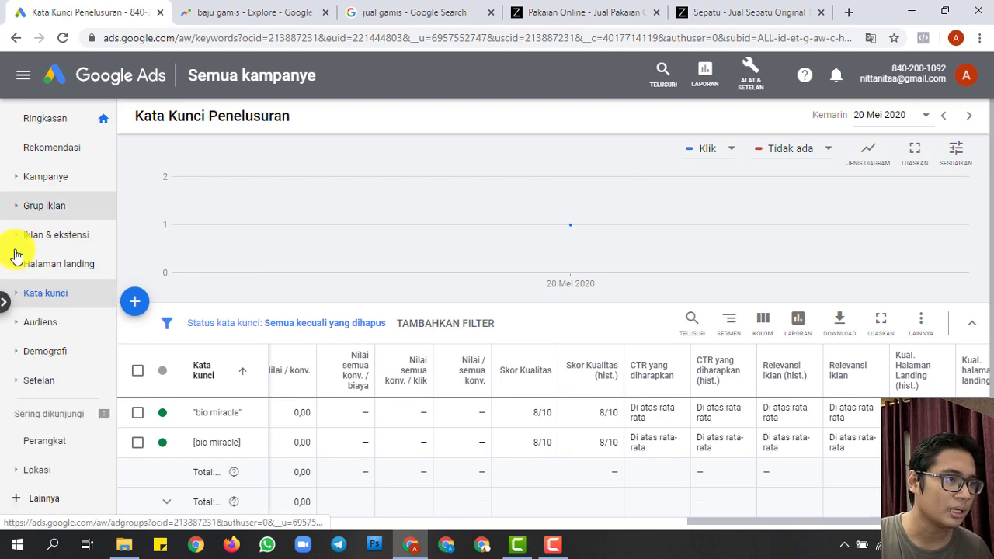
pyautogui.click(38, 354)
pyautogui.click(32, 388)
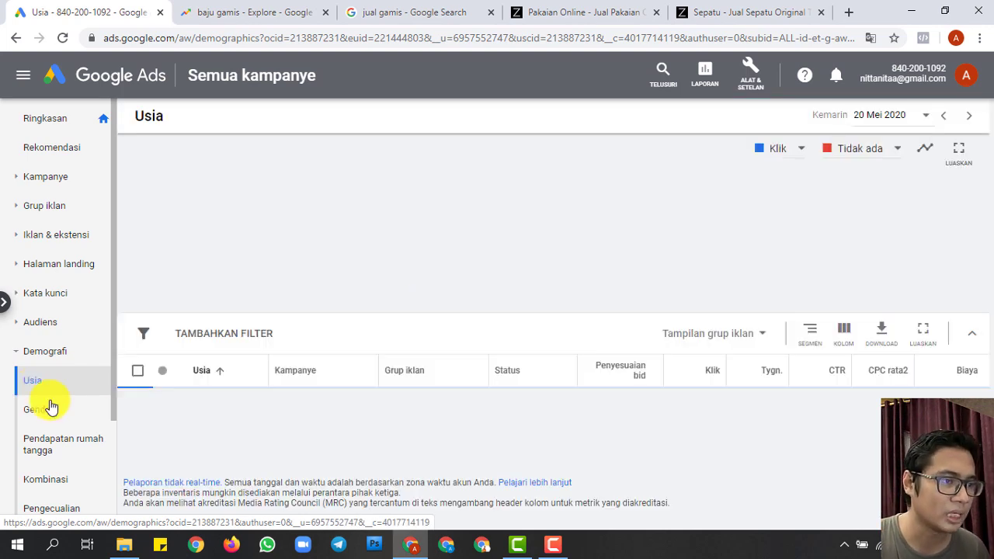
pyautogui.scroll(-2, 211, 395)
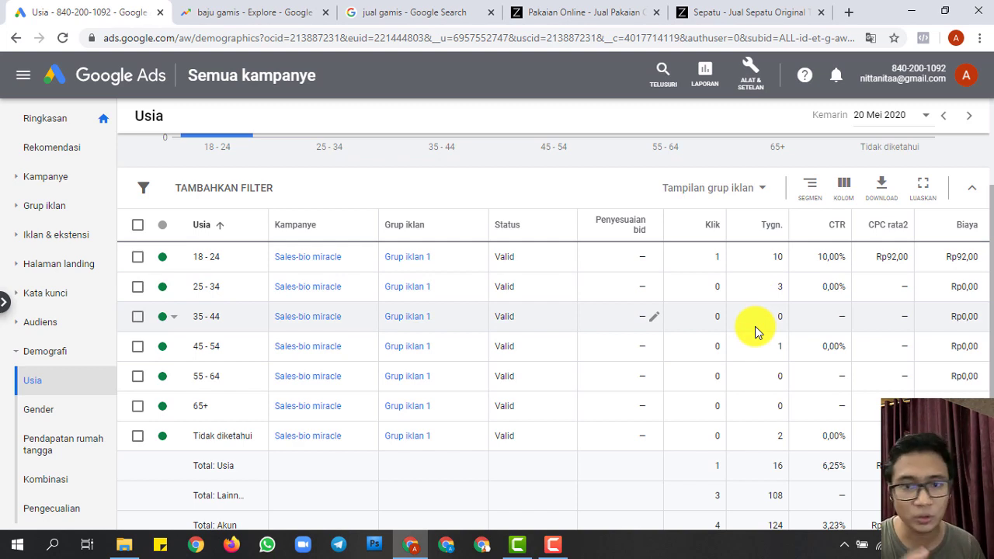
pyautogui.click(164, 258)
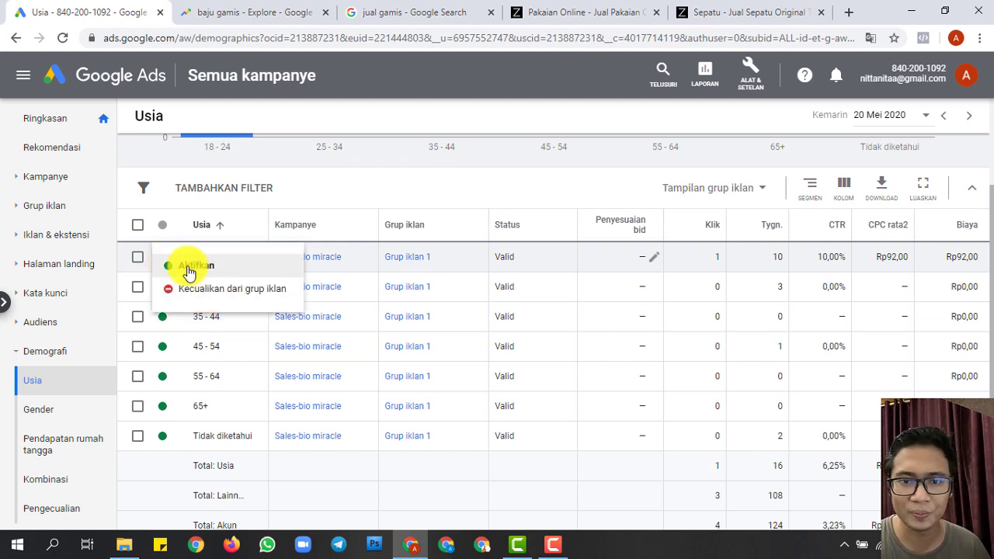
pyautogui.click(391, 155)
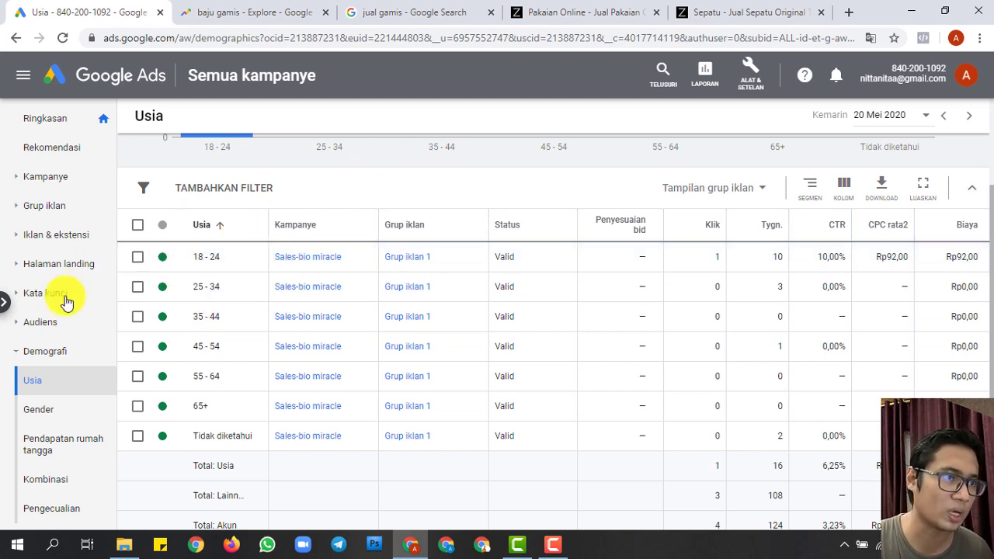
# Open the targeted locations report (Ditargetkan) to examine the campaign's location performance
pyautogui.click(30, 351)
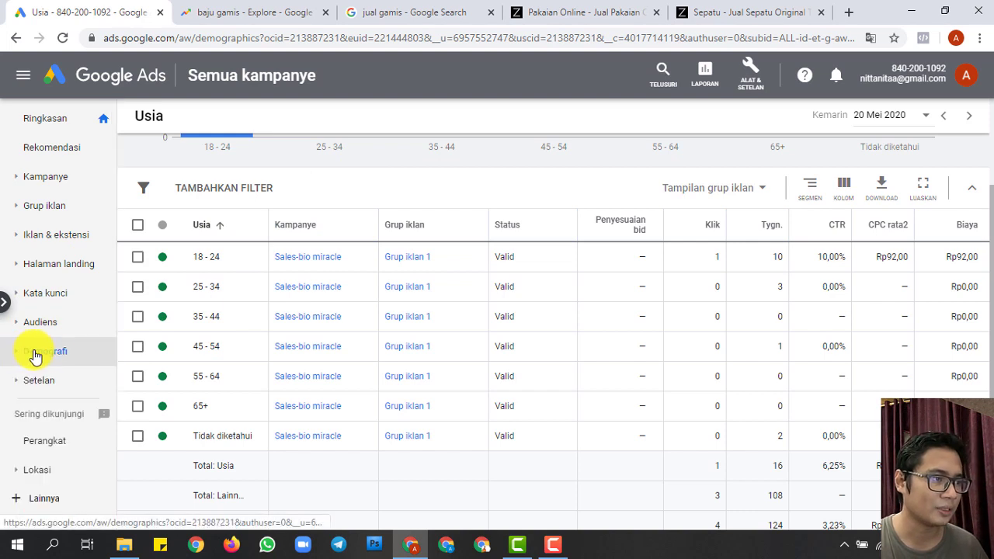
pyautogui.click(33, 470)
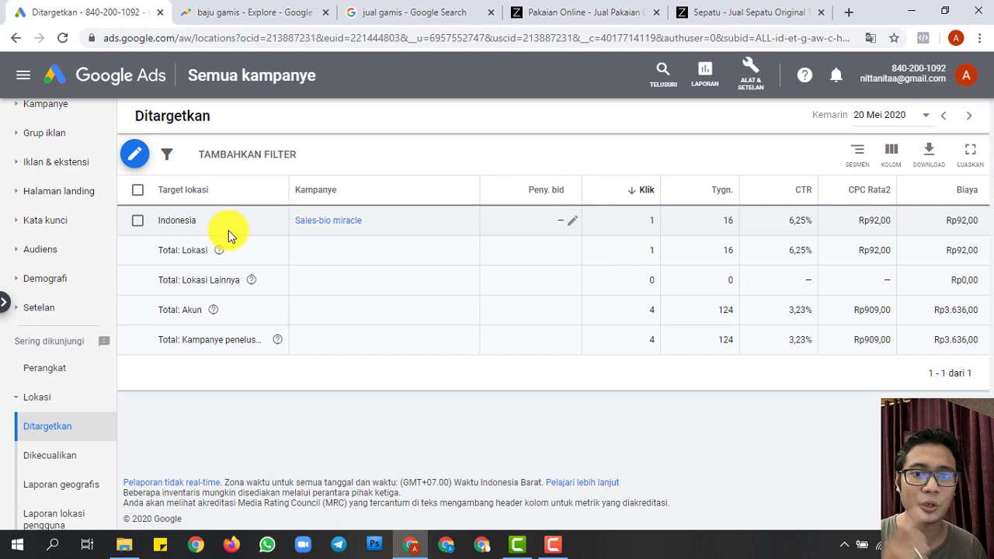
# Switch to the Google Trends page in the browser, search Google for "google trends" and open the Google Trends home page
pyautogui.click(228, 11)
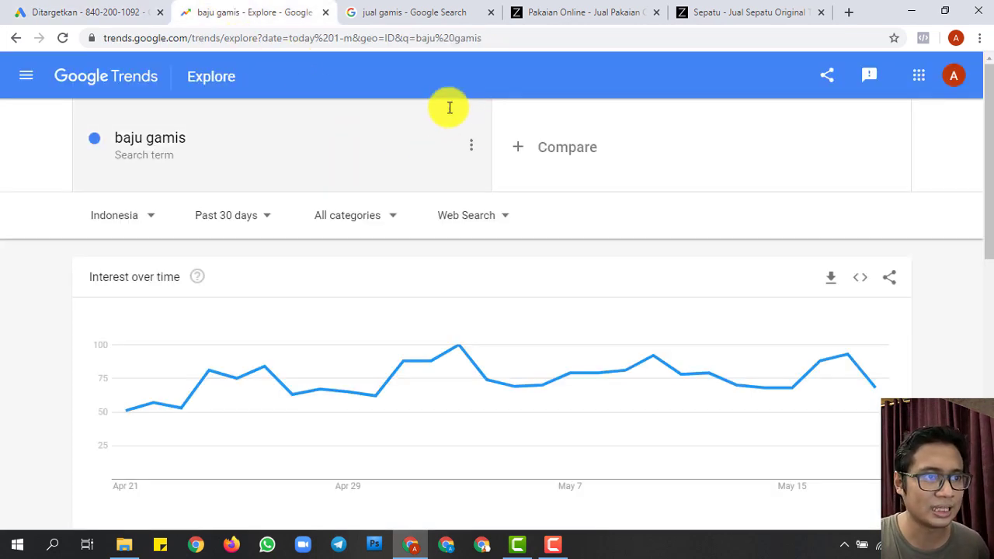
pyautogui.click(329, 42)
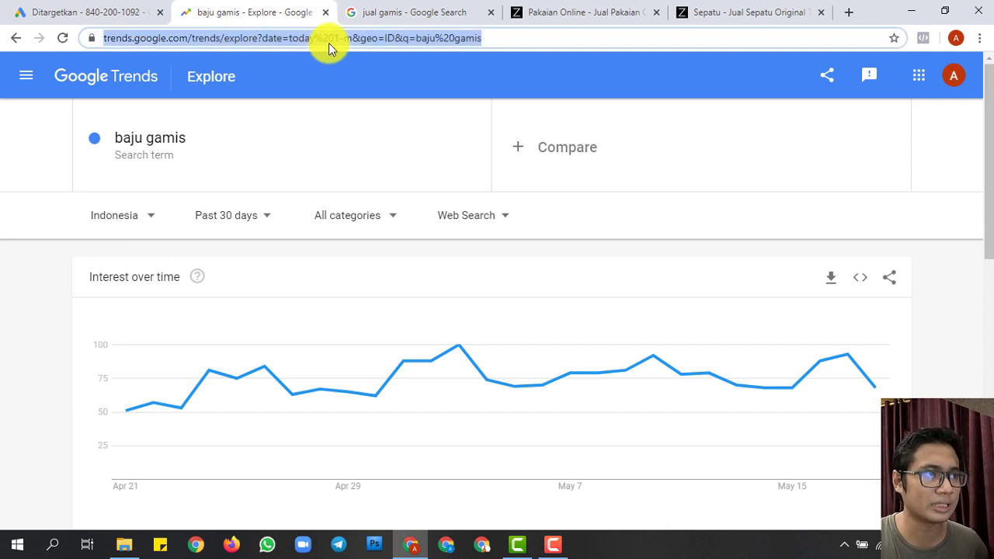
pyautogui.write('g')
pyautogui.press('Right')
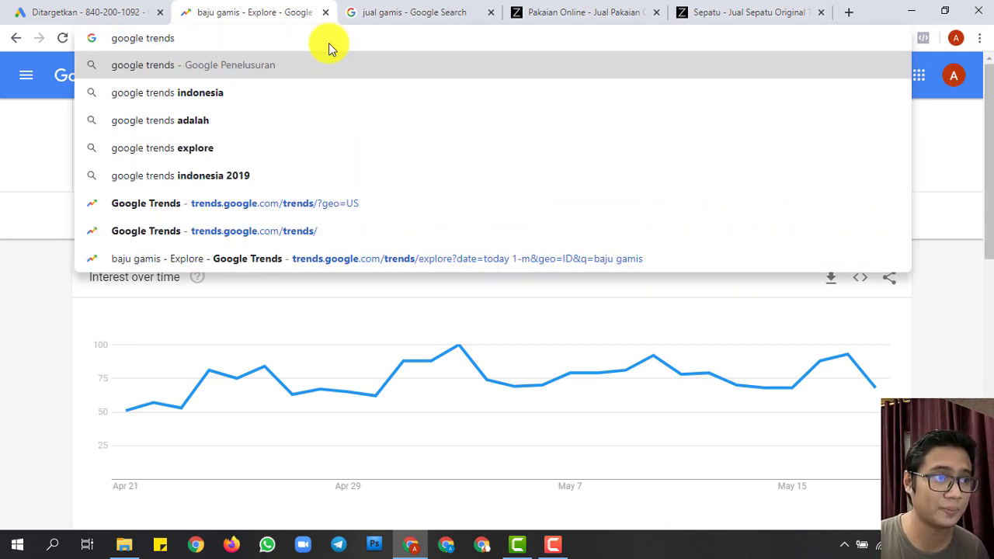
pyautogui.press('Return')
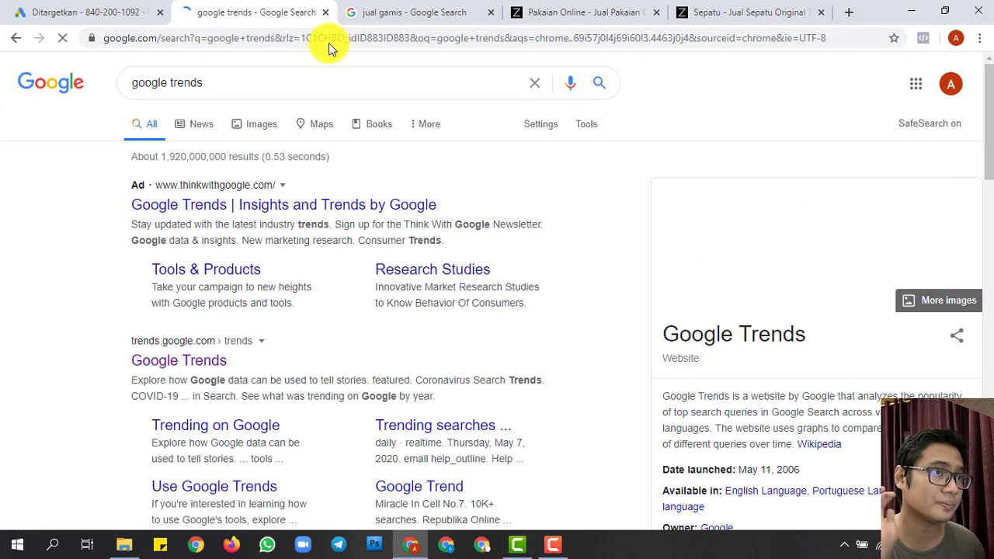
pyautogui.click(188, 362)
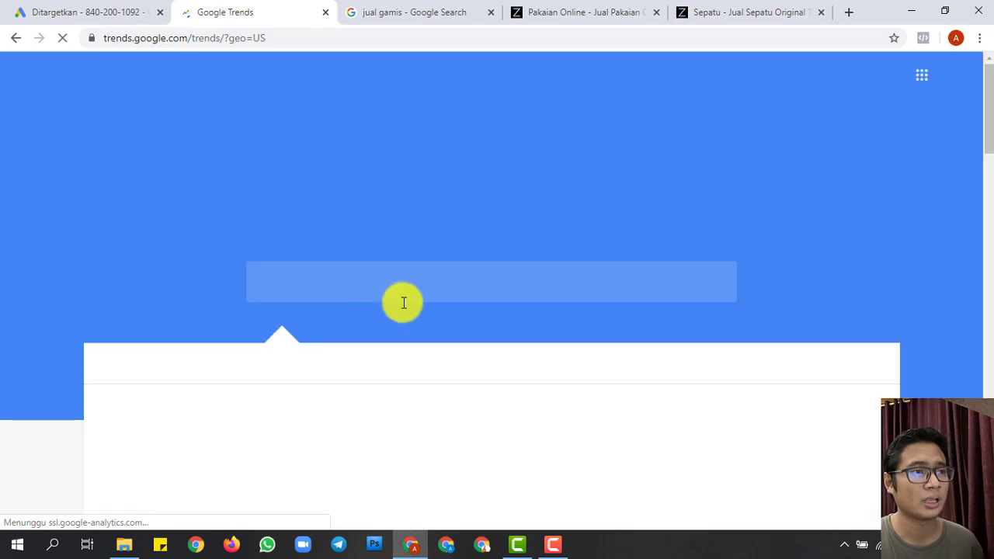
# Explore the search term "baju gamis" in Google Trends
pyautogui.click(370, 280)
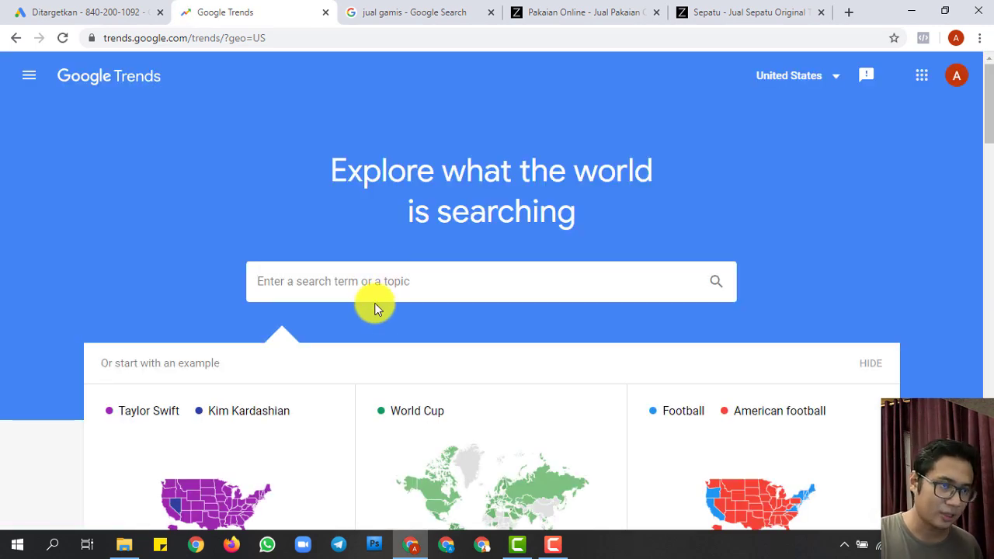
pyautogui.write('baju ')
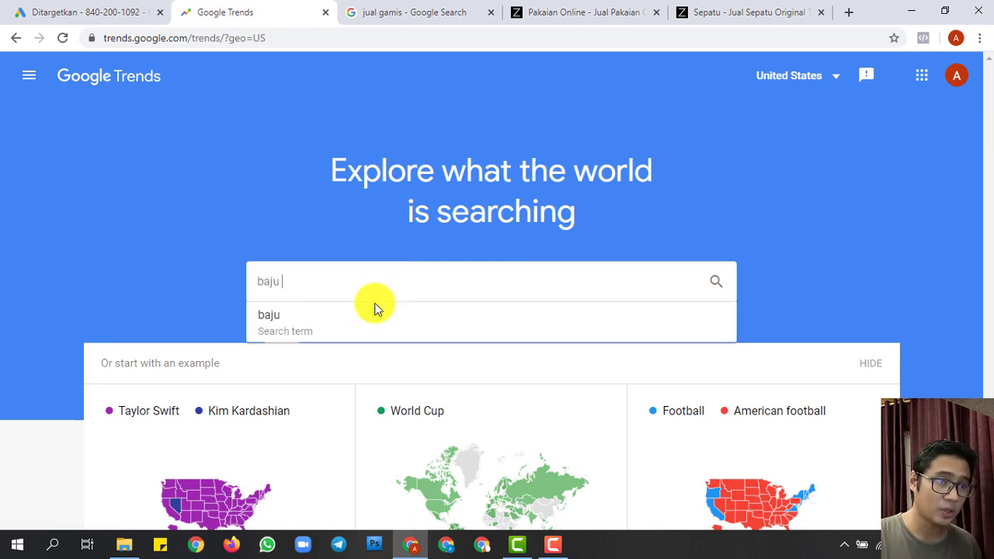
pyautogui.write('gamis')
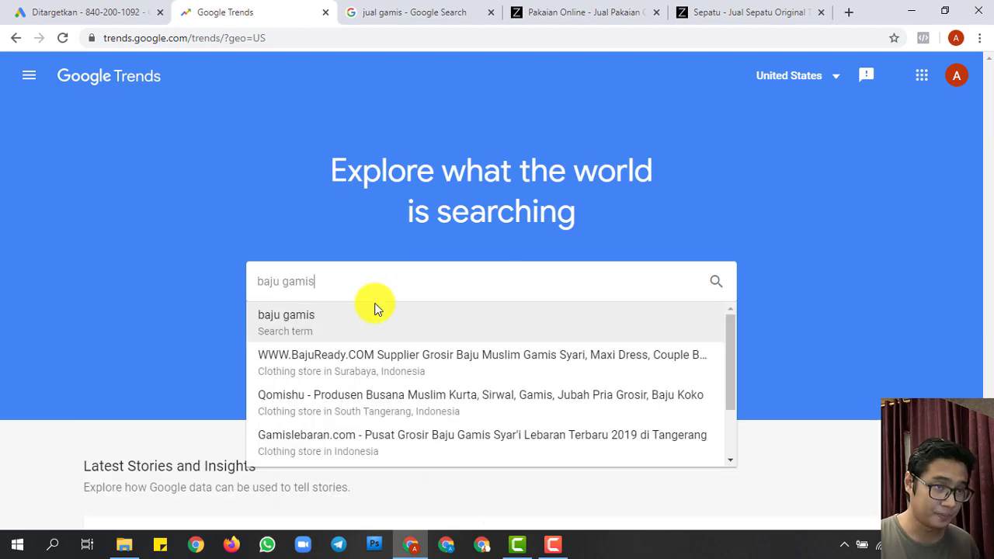
pyautogui.click(298, 321)
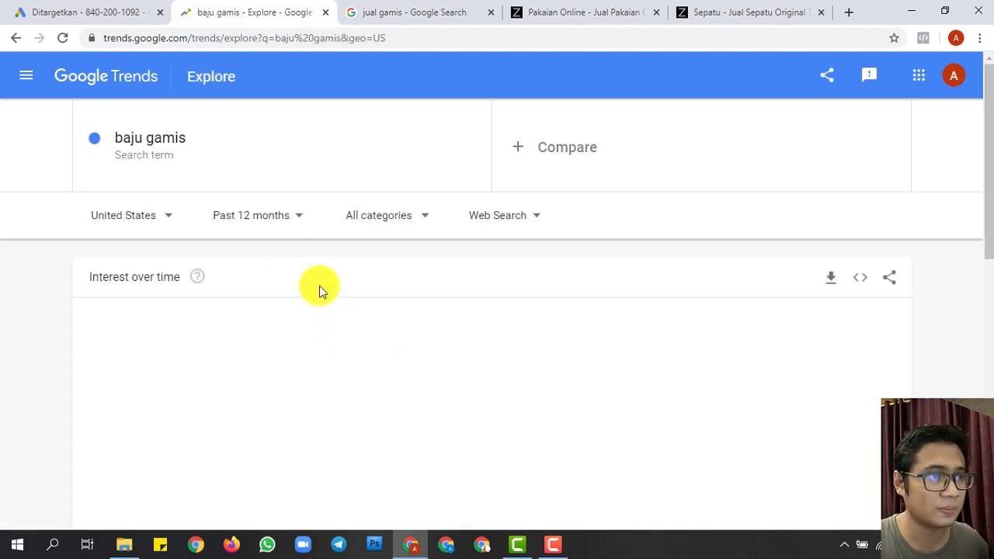
# Set the "baju gamis" trend report's region to Indonesia and its time range to the past 30 days
pyautogui.click(166, 219)
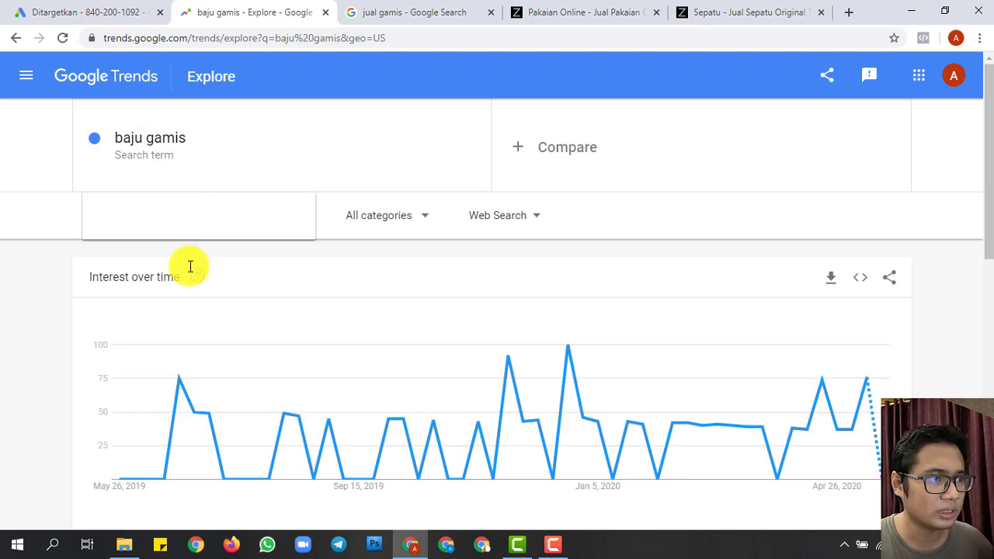
pyautogui.scroll(-15, 172, 326)
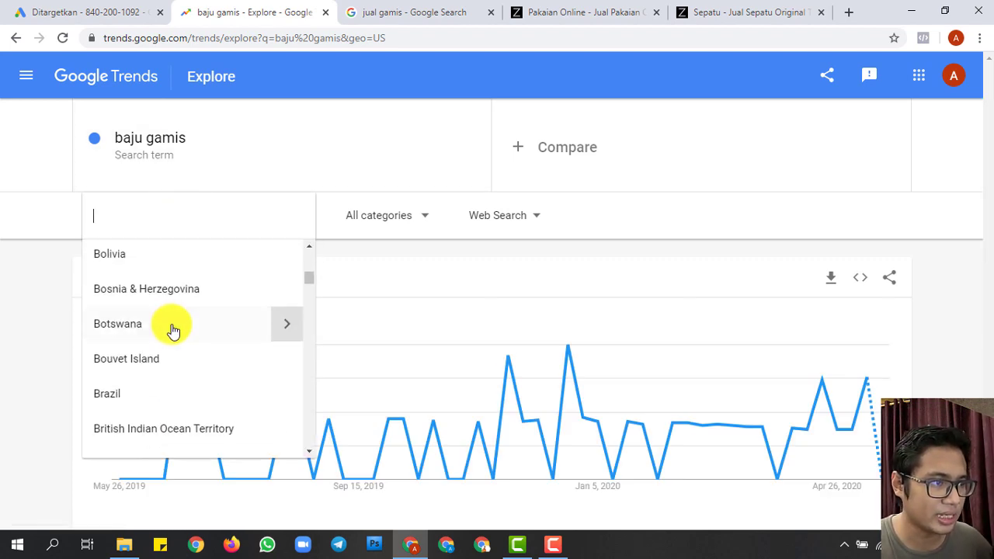
pyautogui.scroll(-20, 171, 341)
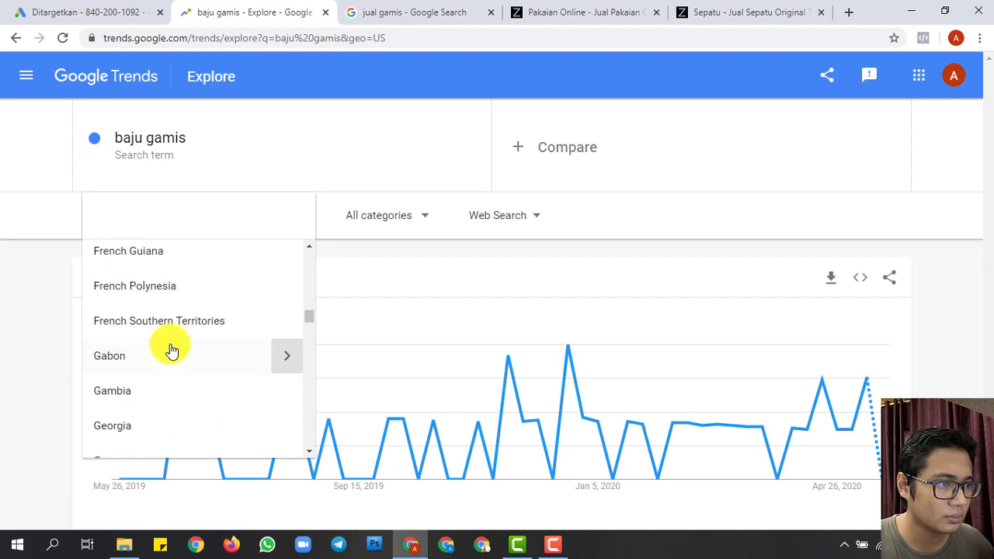
pyautogui.scroll(-7, 162, 362)
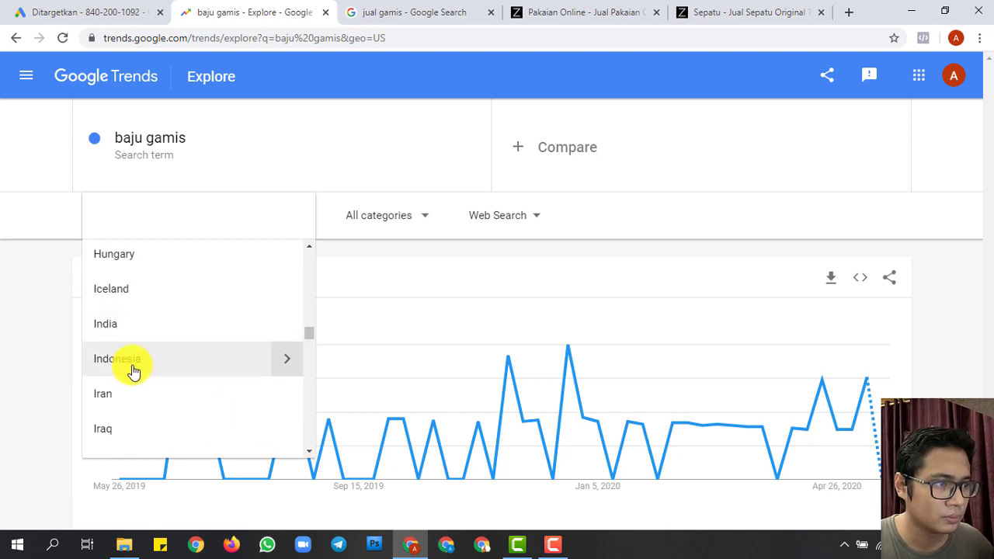
pyautogui.click(133, 367)
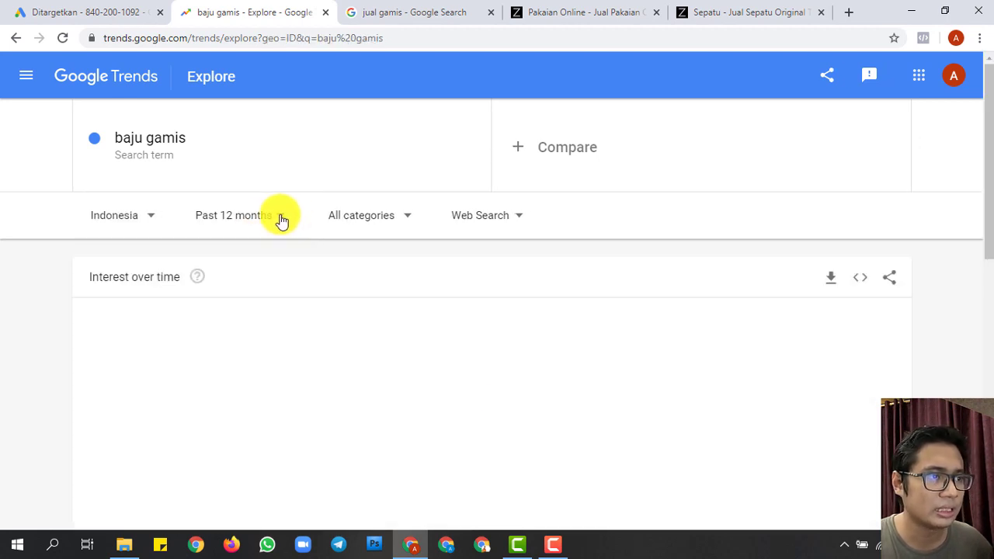
pyautogui.click(282, 224)
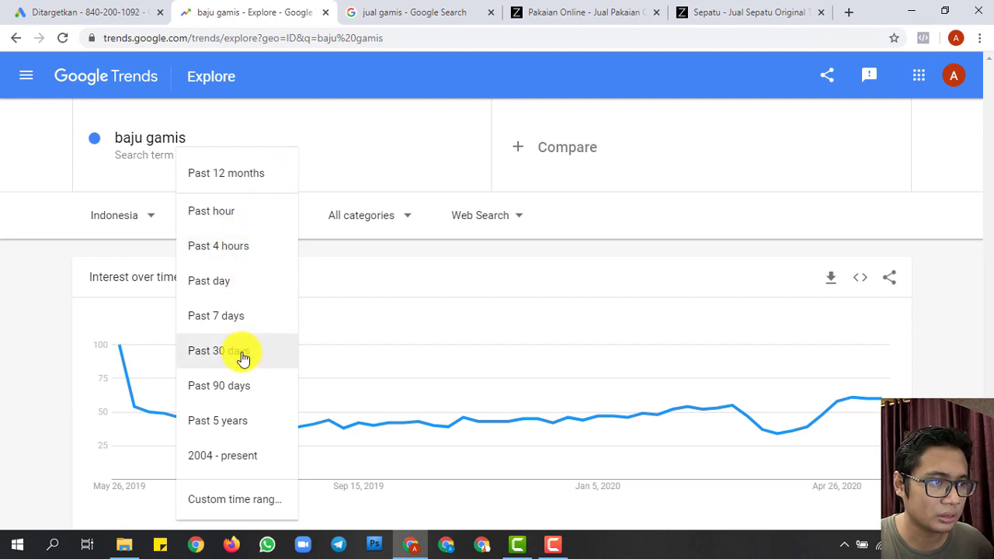
pyautogui.click(242, 354)
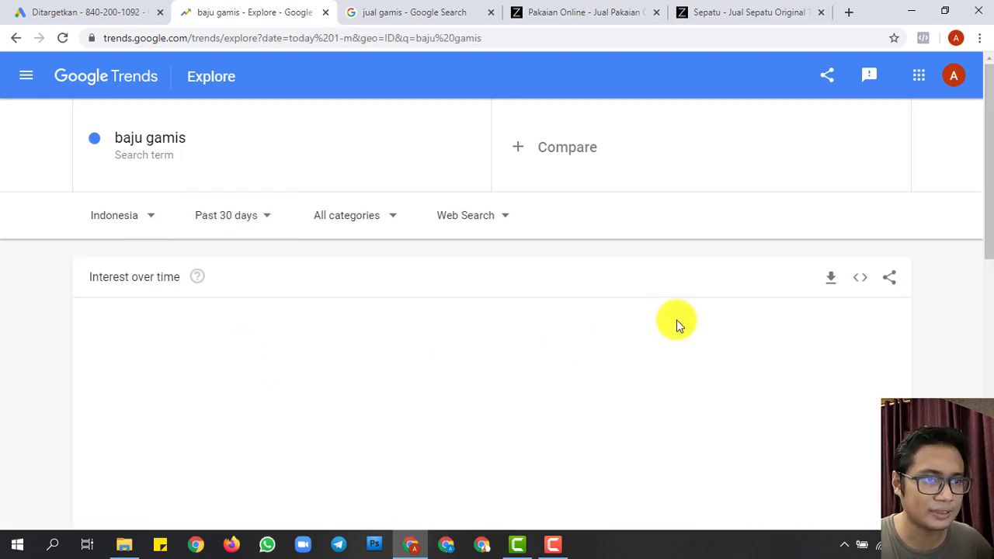
# Examine the interest by subregion, related topics and related queries for "baju gamis", and compare the subregions with the Google Ads targeted locations
pyautogui.scroll(-5, 816, 489)
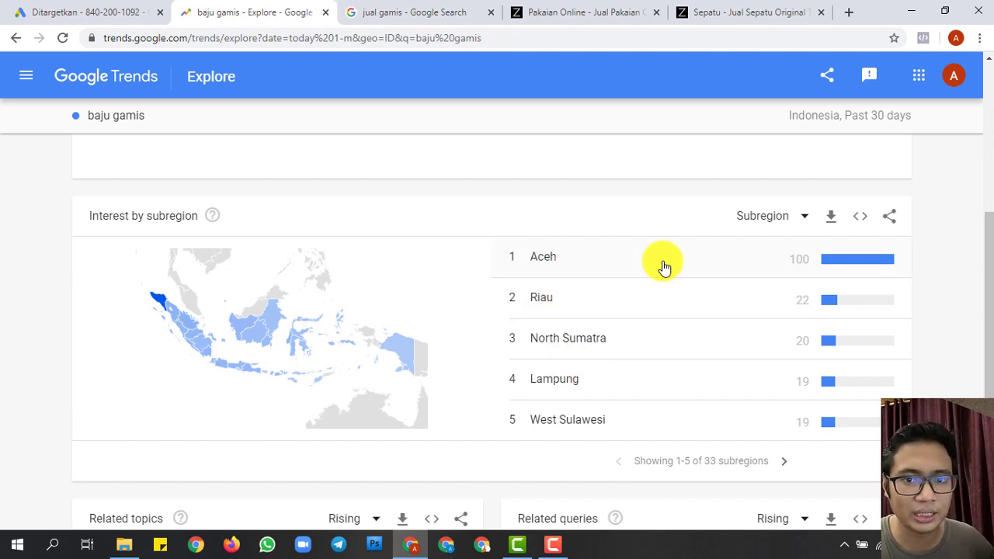
pyautogui.click(55, 12)
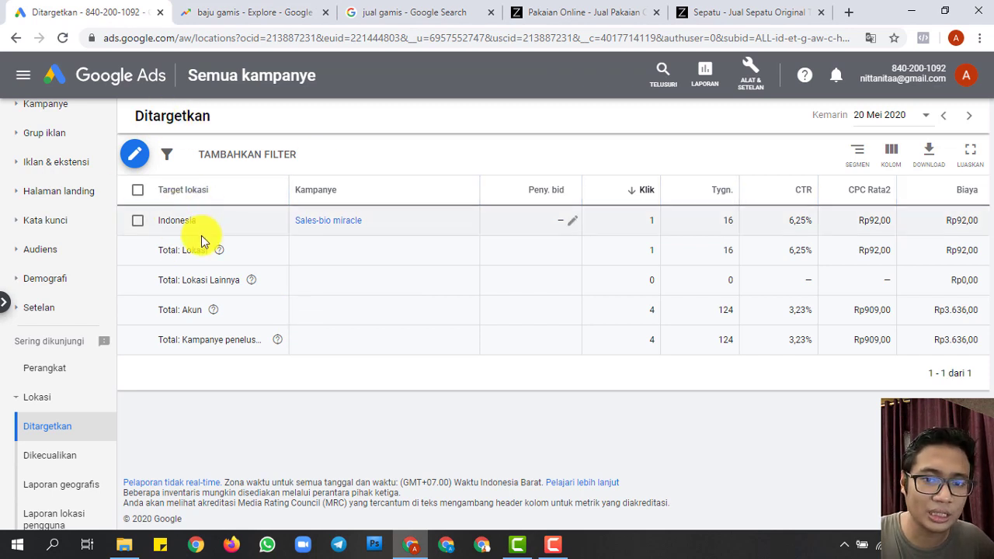
pyautogui.click(233, 12)
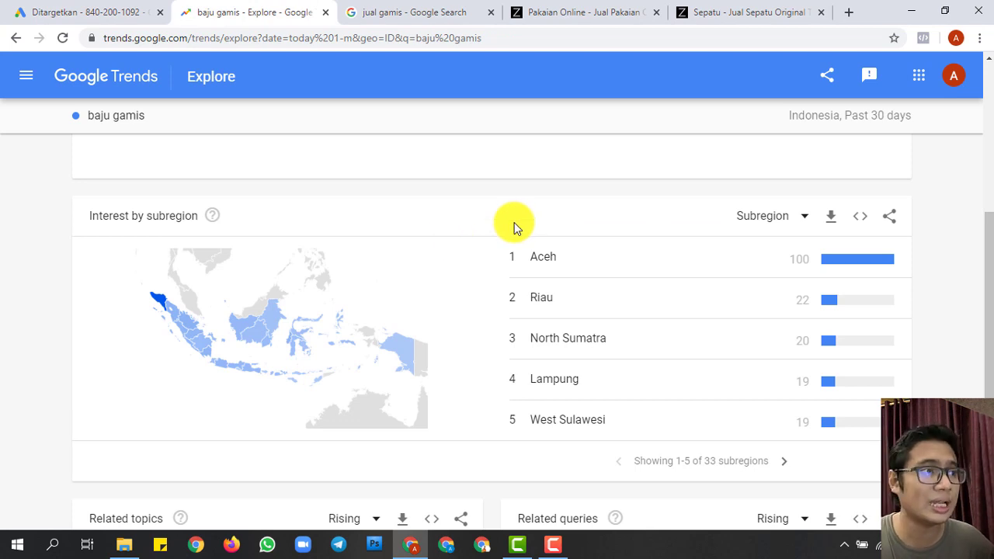
pyautogui.scroll(-3, 536, 295)
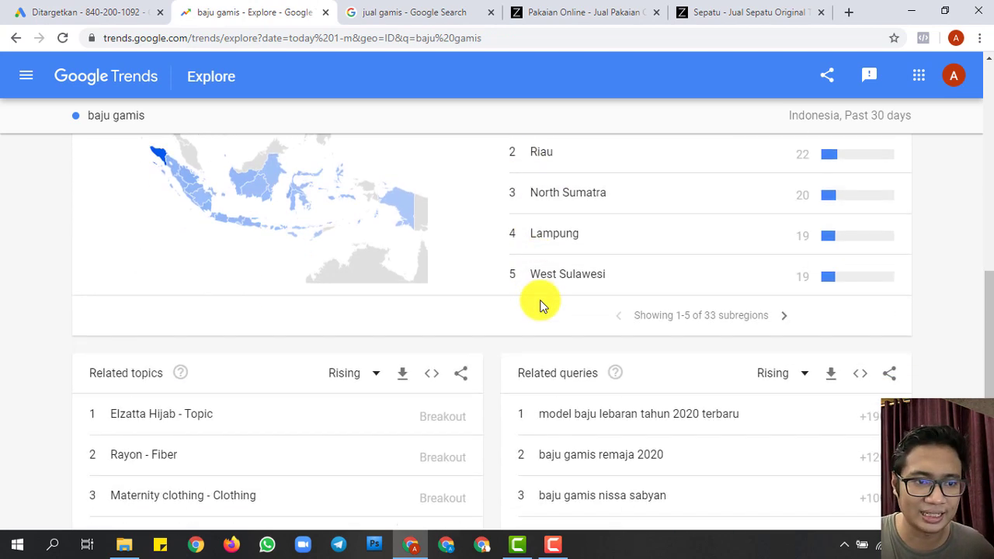
pyautogui.scroll(-1, 570, 405)
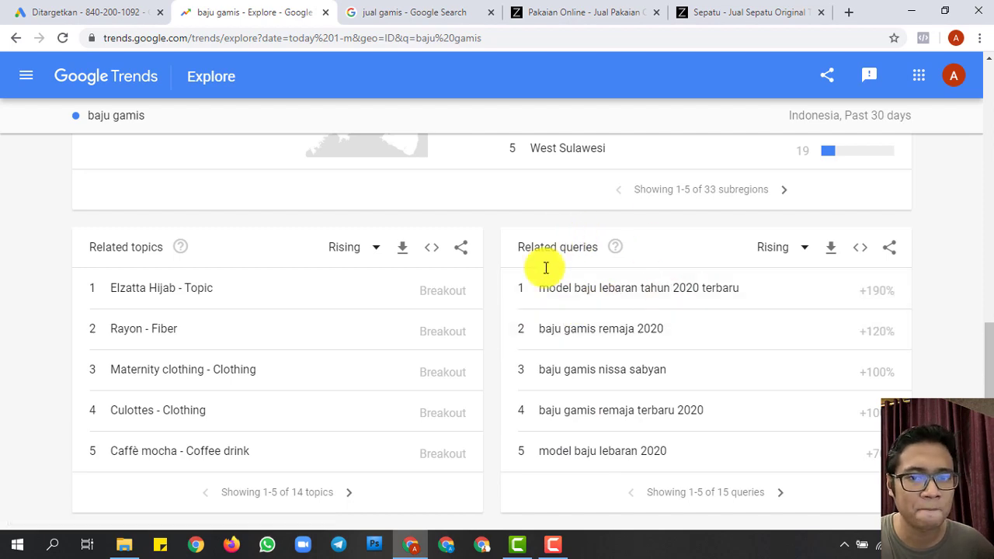
pyautogui.scroll(4, 692, 291)
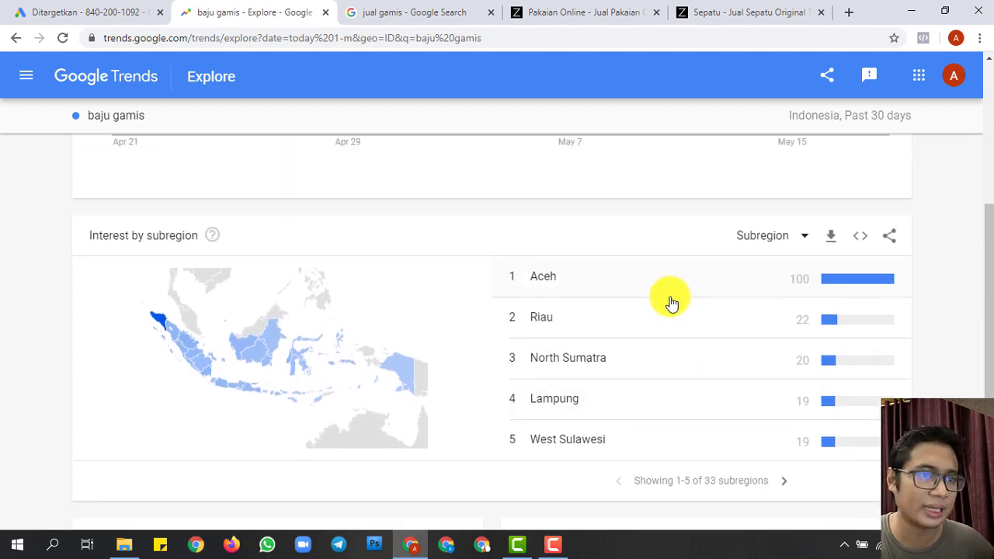
# Switch back to Google Ads and open the devices report (Perangkat) to examine bid adjustments and performance per device
pyautogui.click(86, 14)
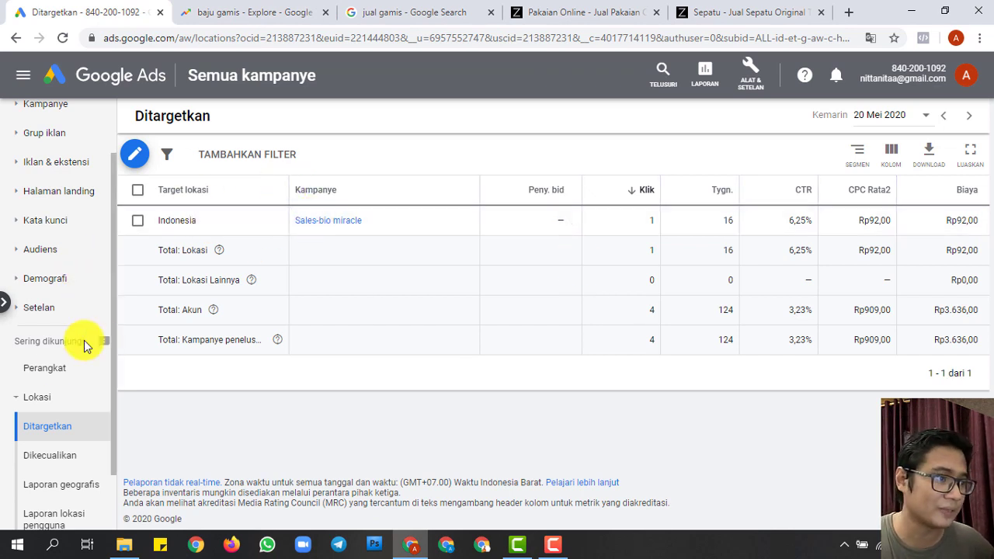
pyautogui.scroll(2, 24, 400)
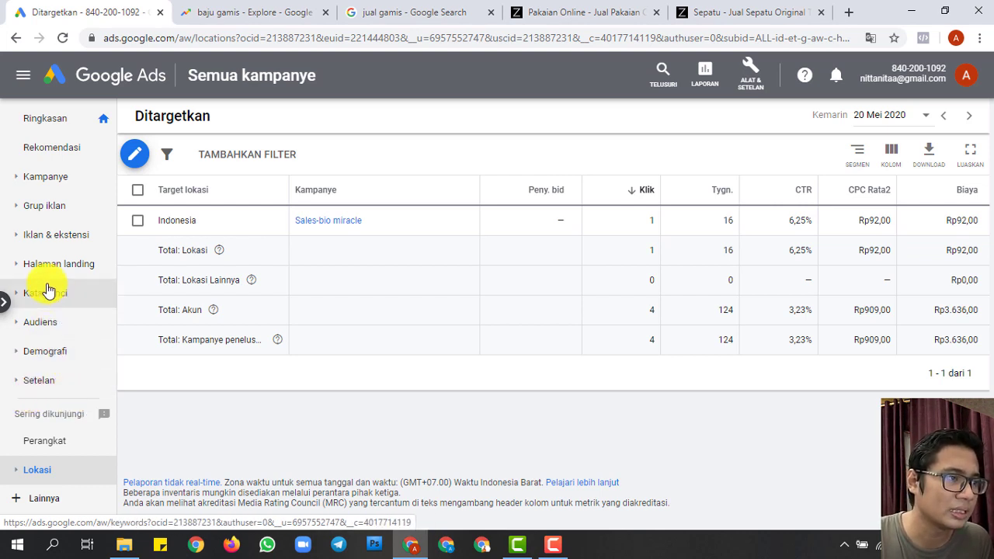
pyautogui.click(53, 452)
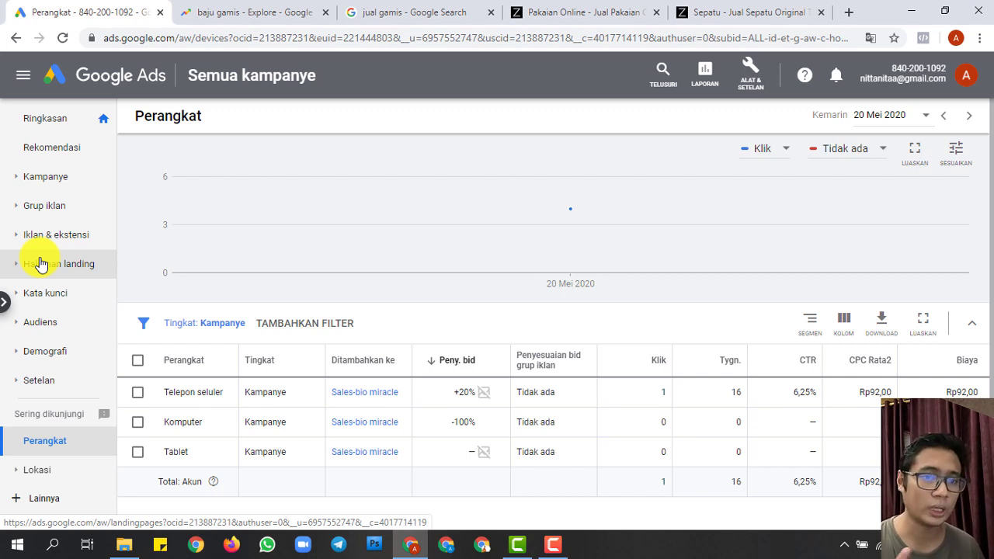
# View the campaigns report (Kampanye) and open the ads report (Iklan) under ads and extensions
pyautogui.click(38, 175)
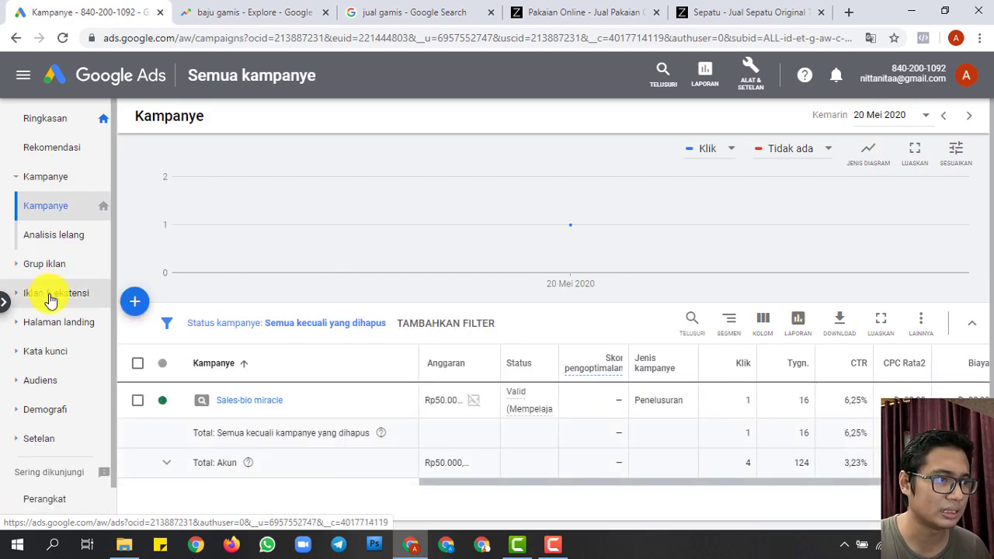
pyautogui.click(45, 293)
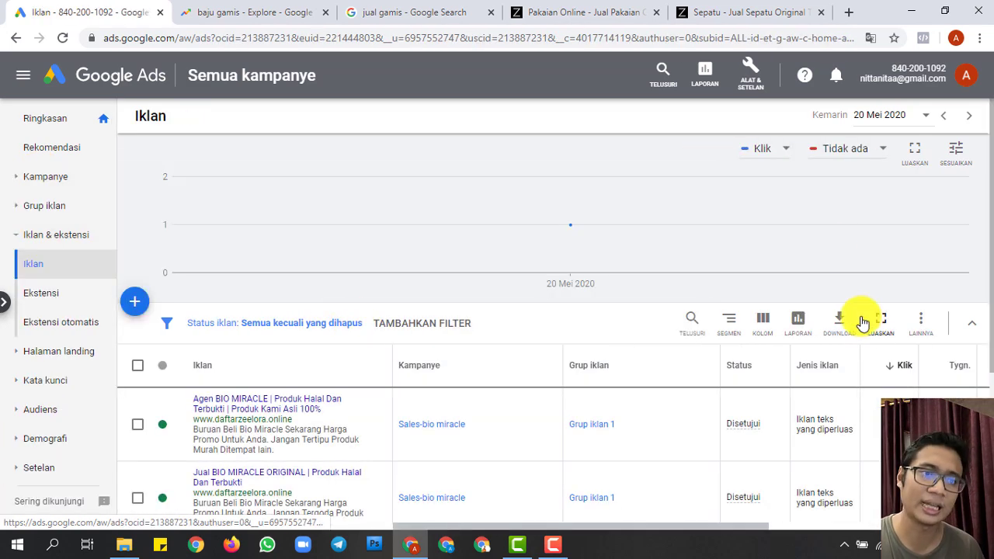